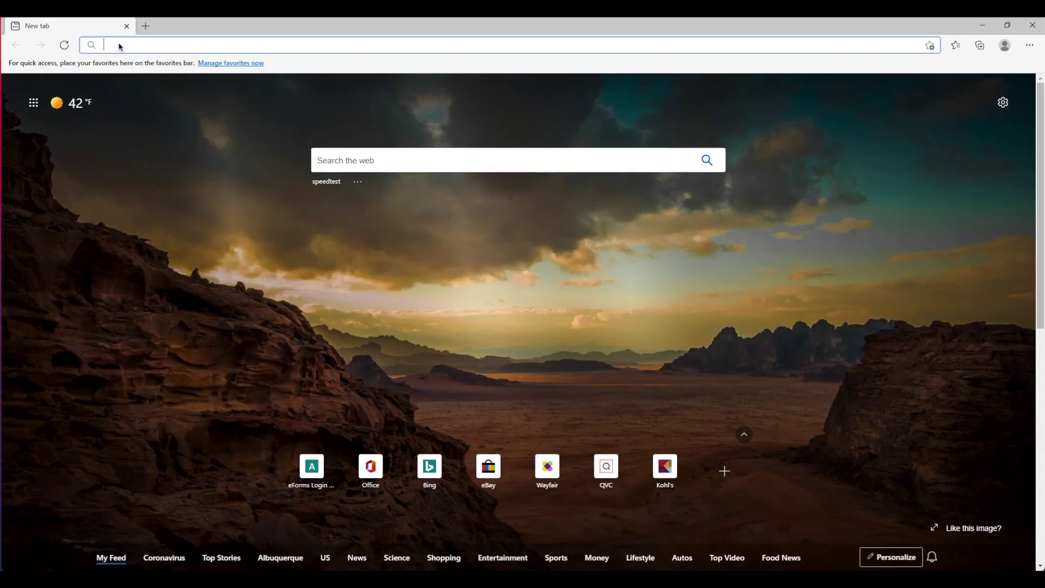
# Step: Open eforms.atf.gov and log in with the saved user ID and the account password
pyautogui.write('eforms.atf.gov')
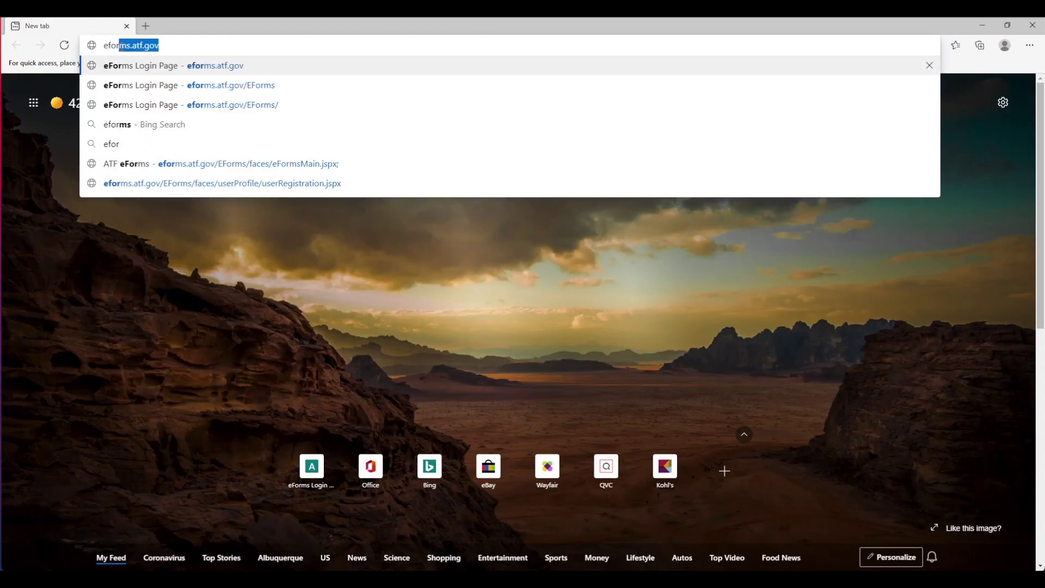
pyautogui.press('Return')
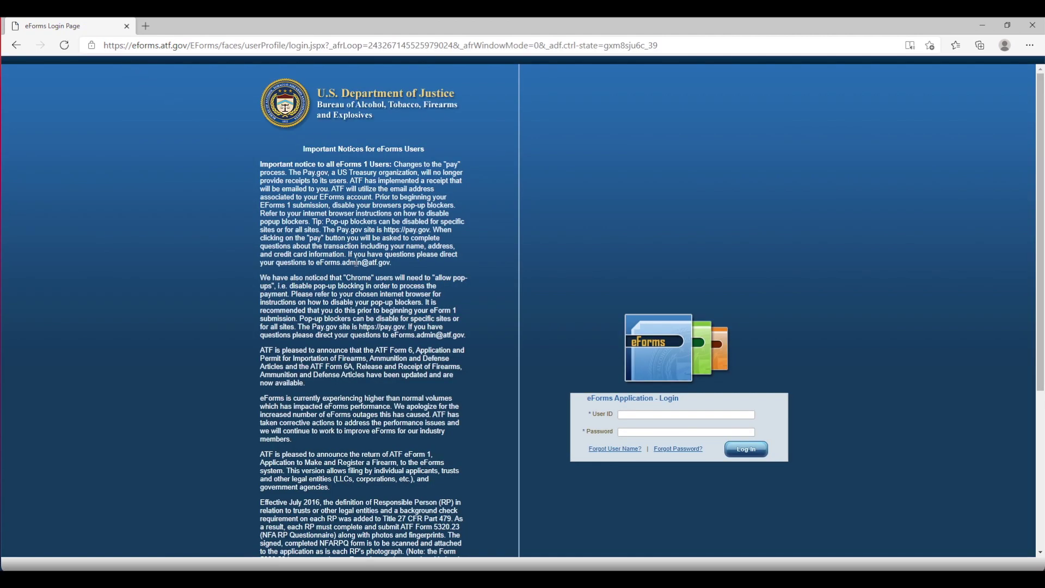
pyautogui.click(631, 415)
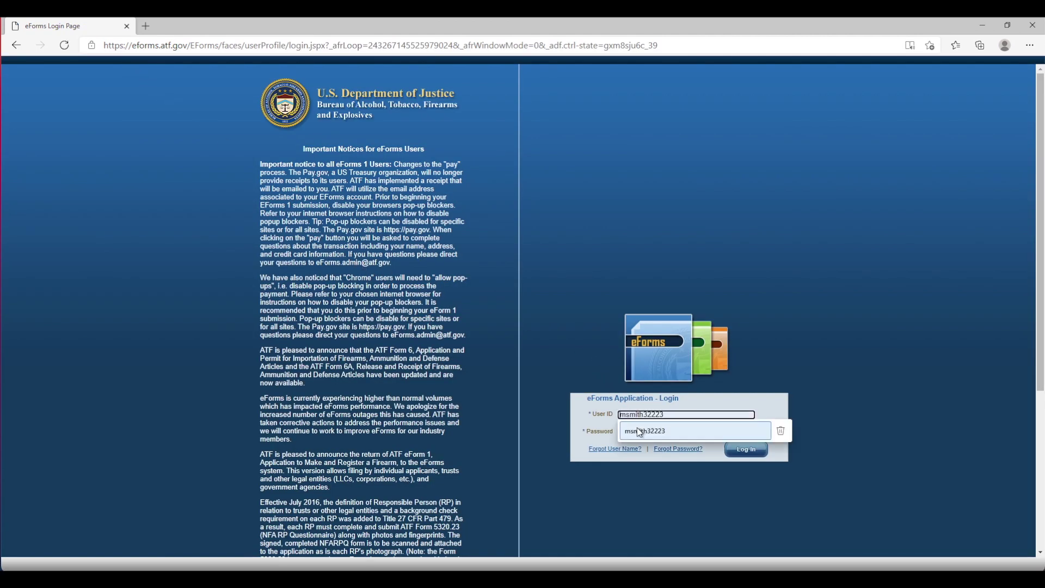
pyautogui.click(640, 432)
pyautogui.click(639, 432)
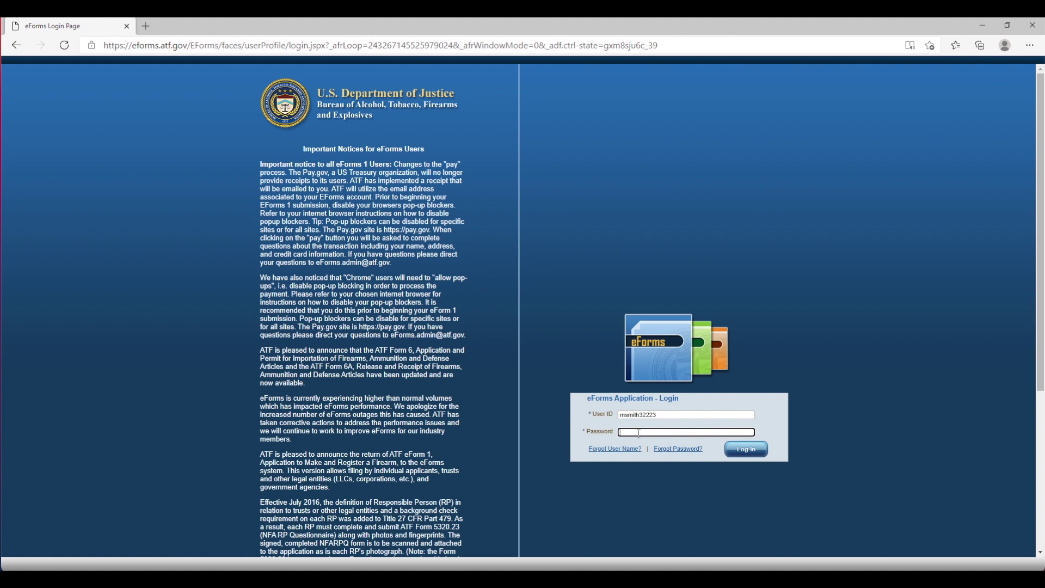
pyautogui.write('•••••••')
pyautogui.click(764, 458)
pyautogui.click(548, 417)
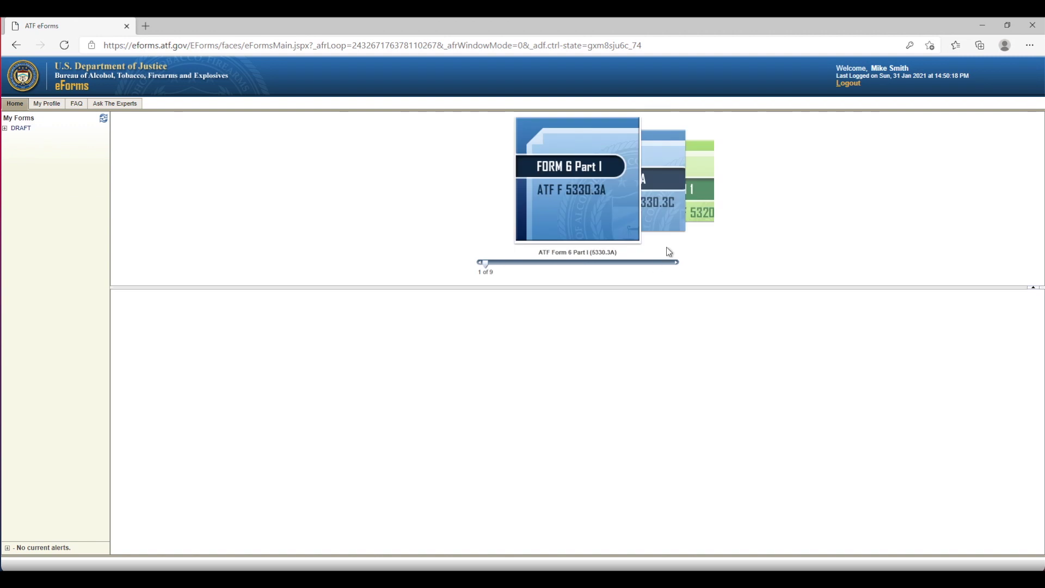
# Step: Start an ATF Form 1 (5320.1) application as an Individual and continue with the Tax Paid ($200) type to the Applicant section
pyautogui.click(697, 208)
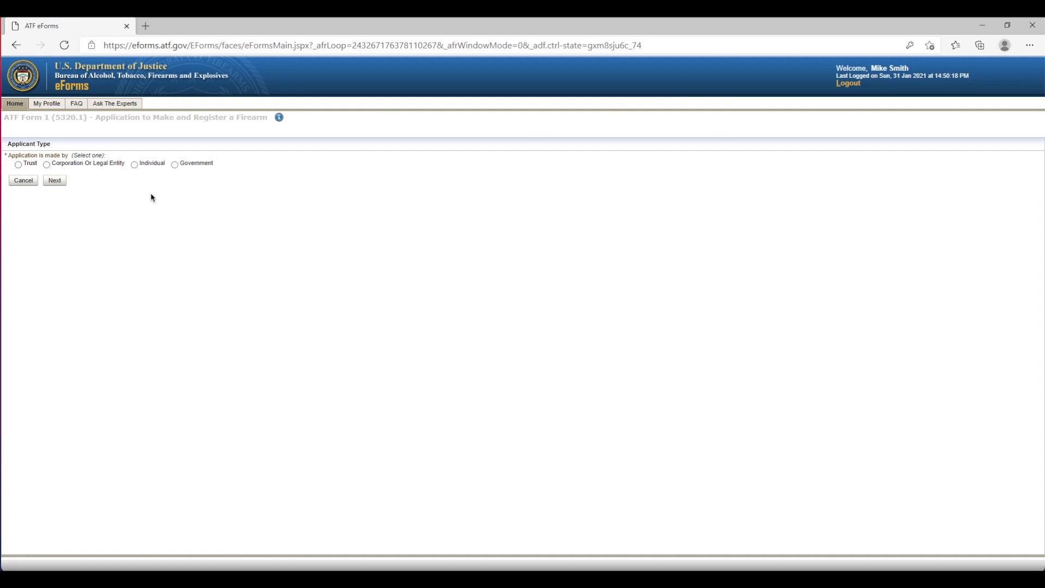
pyautogui.click(135, 164)
pyautogui.click(65, 181)
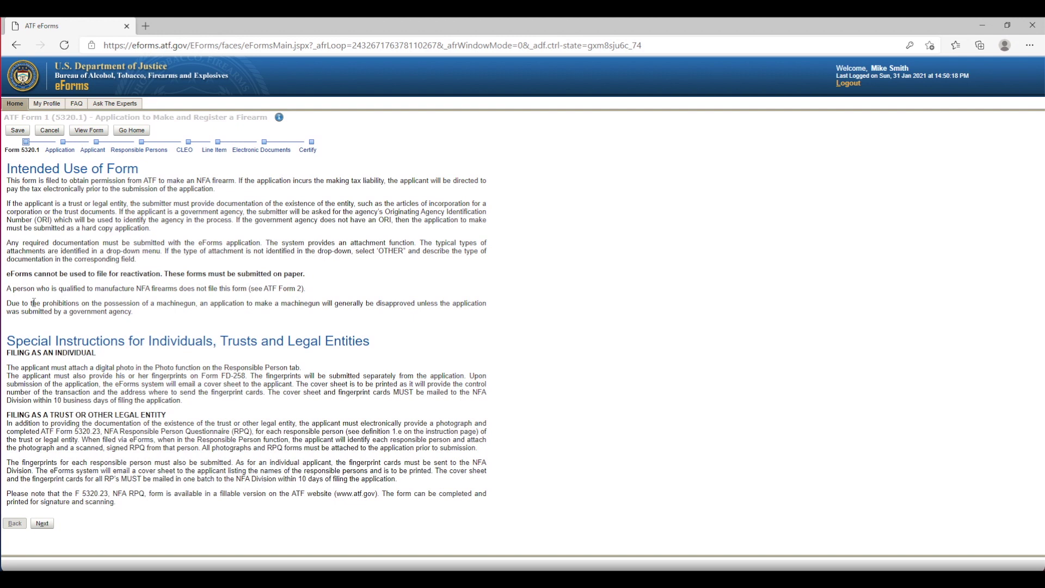
pyautogui.click(43, 523)
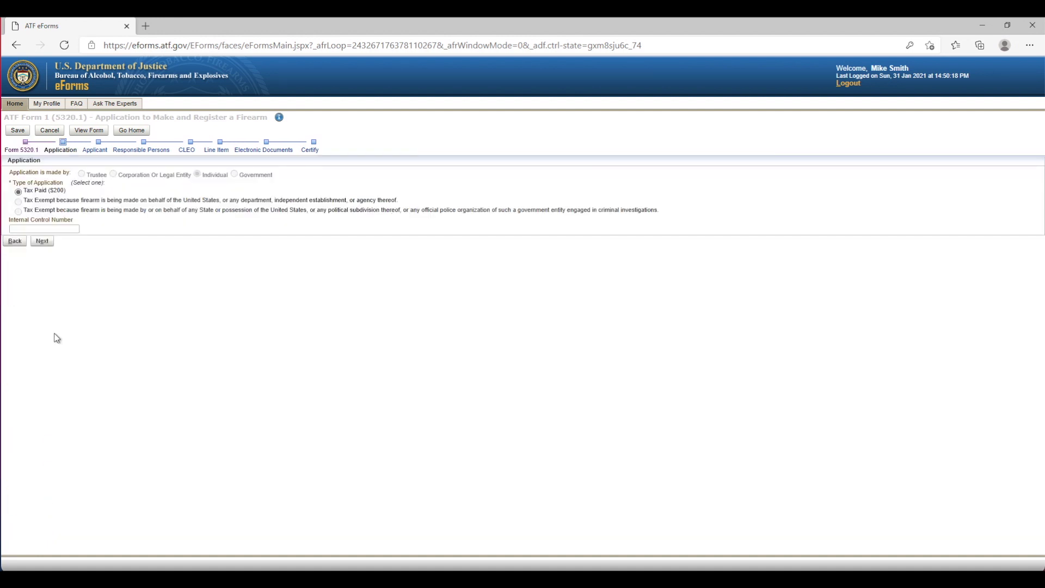
pyautogui.click(50, 242)
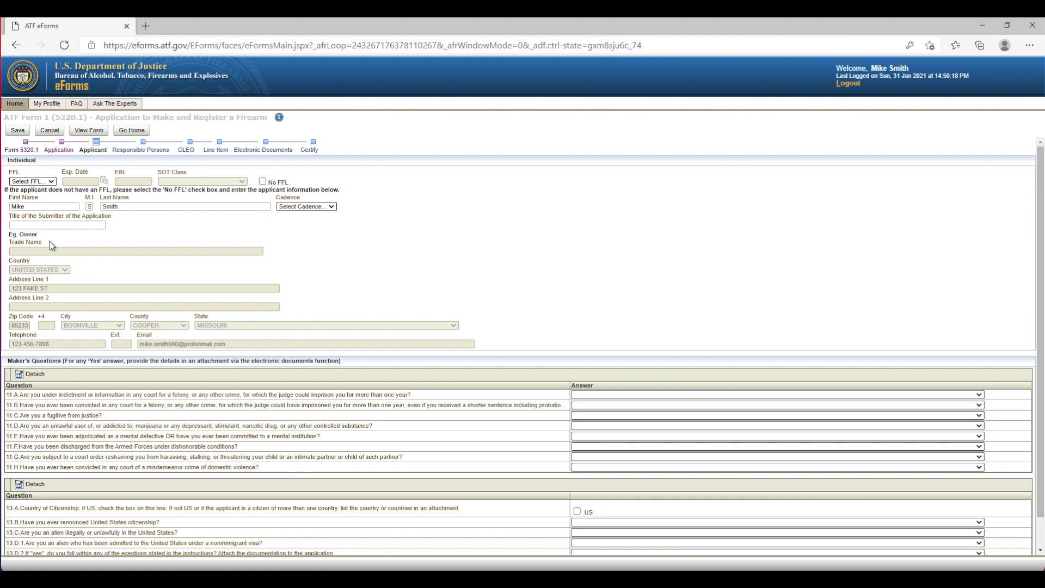
# Step: Mark the applicant as having No FFL and enter OWNER as the title of the submitter
pyautogui.click(263, 182)
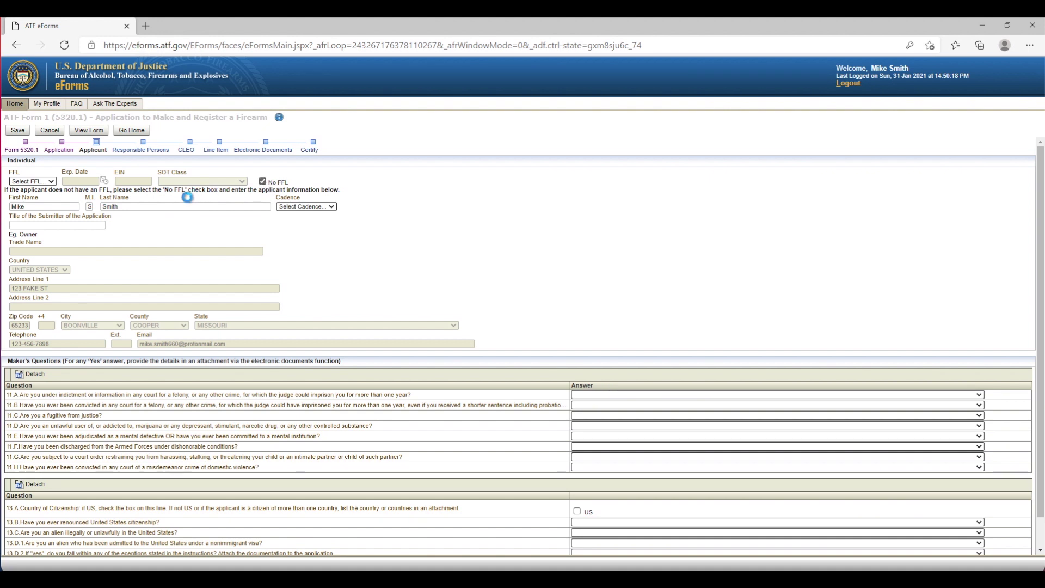
pyautogui.click(91, 225)
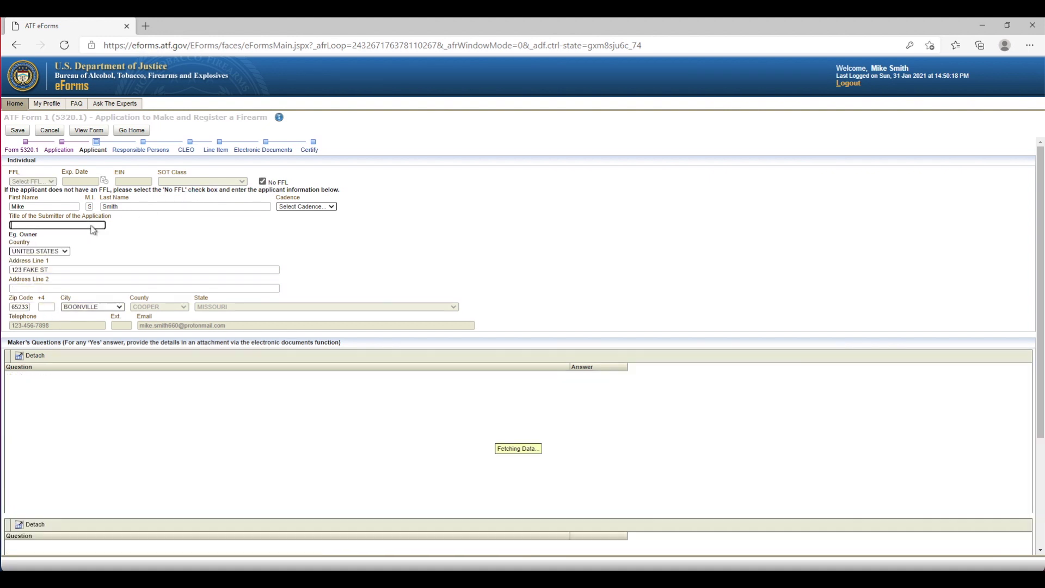
pyautogui.write('OWNER')
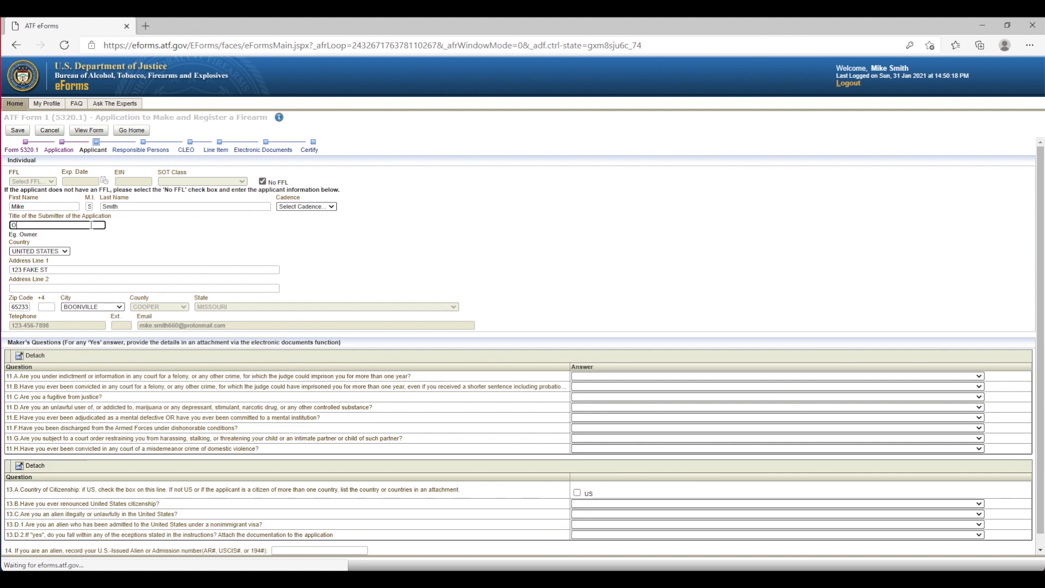
pyautogui.click(212, 257)
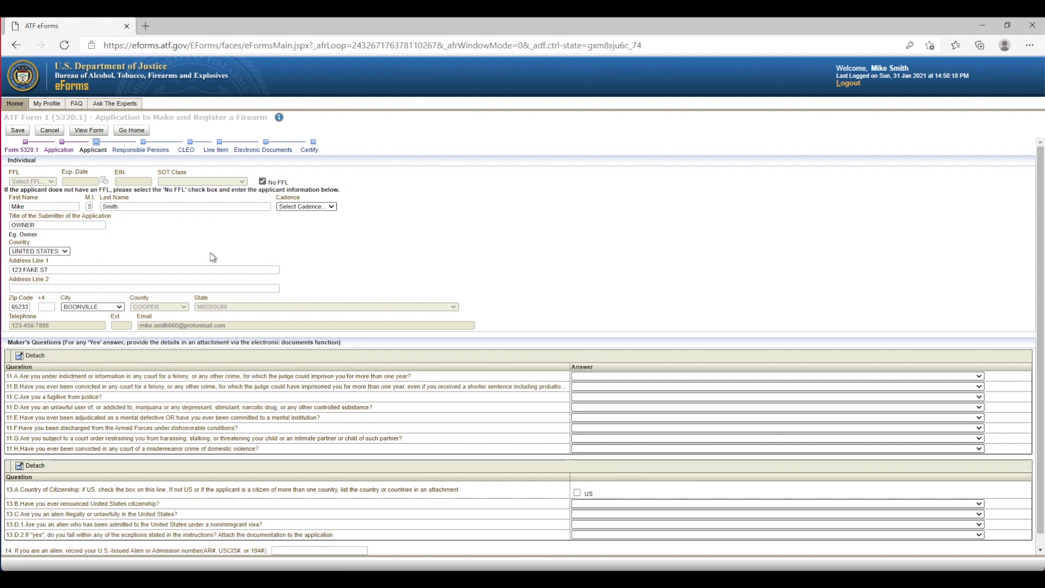
# Step: Answer No to all maker's questions from 11.A through 11.H
pyautogui.click(586, 376)
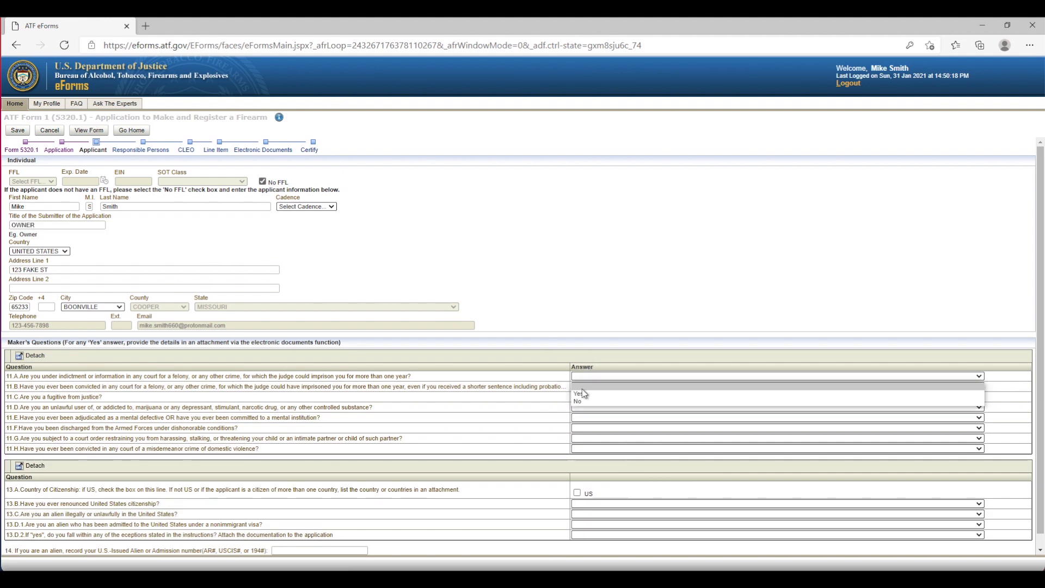
pyautogui.click(583, 403)
pyautogui.click(582, 386)
pyautogui.click(581, 410)
pyautogui.click(583, 400)
pyautogui.click(582, 421)
pyautogui.click(582, 407)
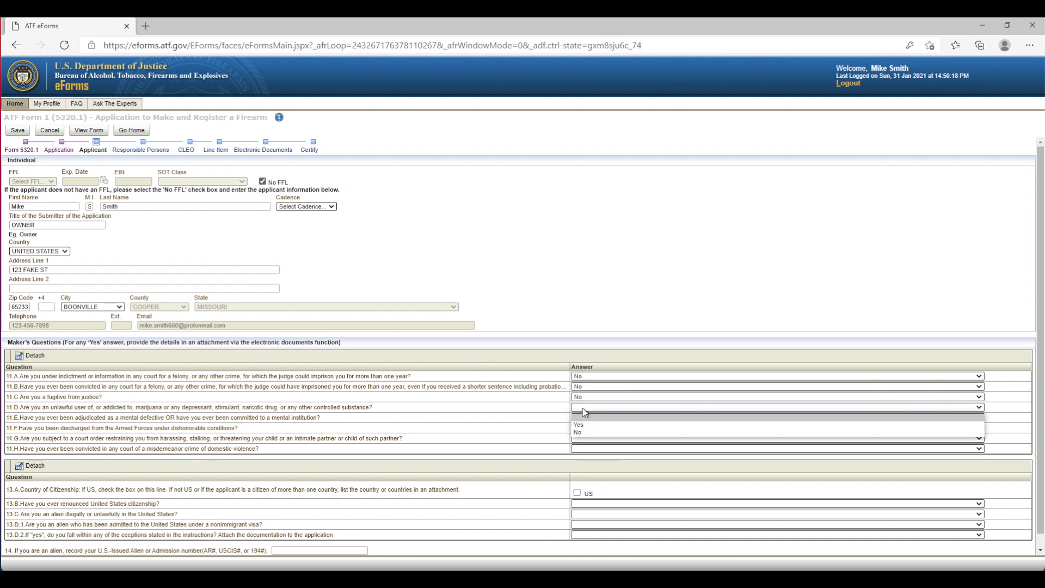
pyautogui.click(582, 432)
pyautogui.click(584, 417)
pyautogui.click(585, 440)
pyautogui.click(584, 428)
pyautogui.click(582, 453)
pyautogui.click(583, 438)
pyautogui.click(578, 463)
pyautogui.click(582, 448)
pyautogui.click(579, 473)
# Step: Mark US citizenship, answer No to 13.B, 13.C and 13.D.1 and N/A to 13.D.2, and continue to the Responsible Persons section
pyautogui.click(577, 492)
pyautogui.click(579, 504)
pyautogui.click(580, 529)
pyautogui.click(580, 514)
pyautogui.click(580, 539)
pyautogui.click(582, 524)
pyautogui.click(580, 550)
pyautogui.click(582, 534)
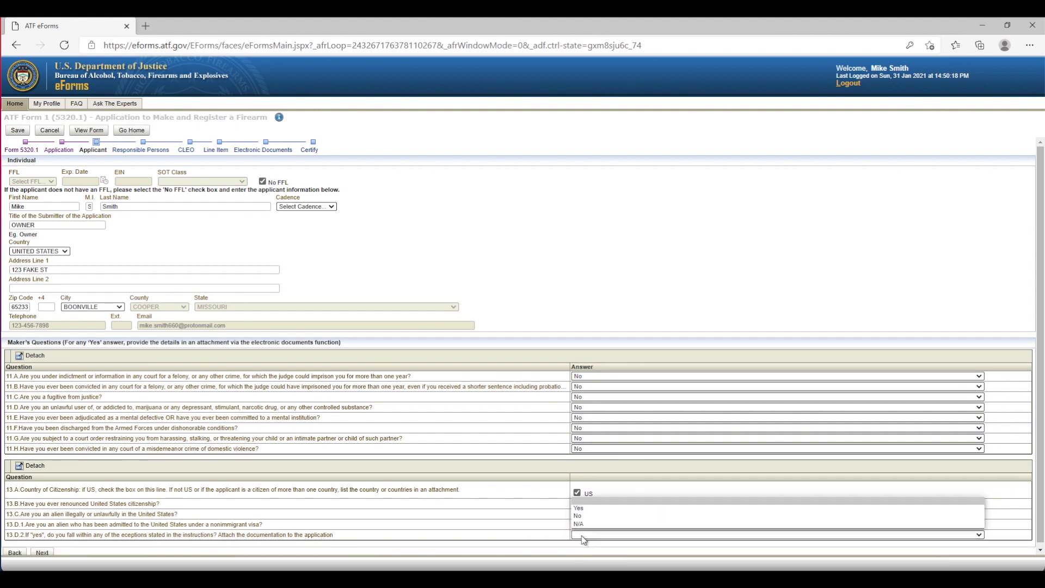
pyautogui.click(579, 523)
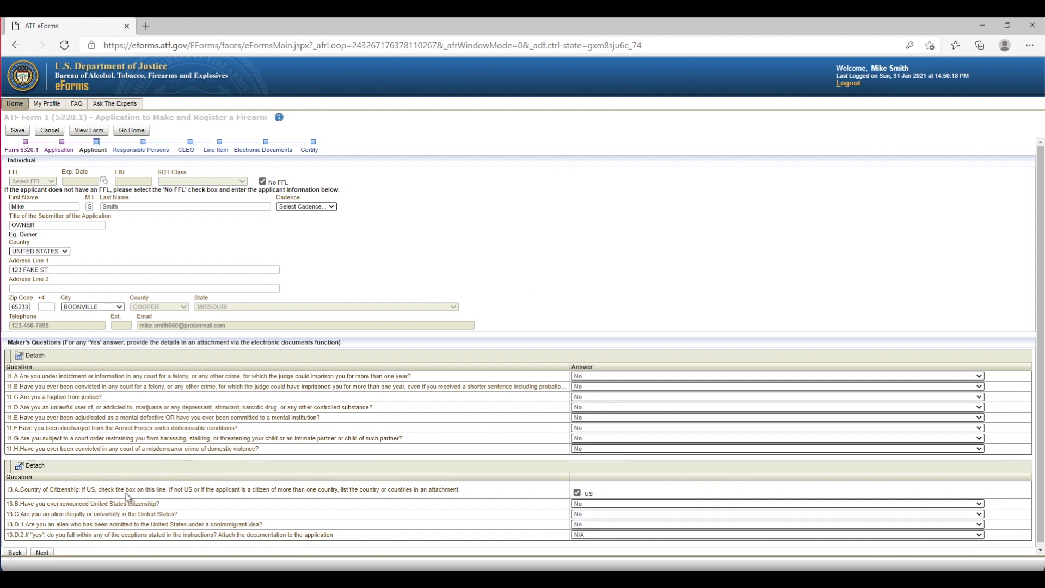
pyautogui.click(46, 553)
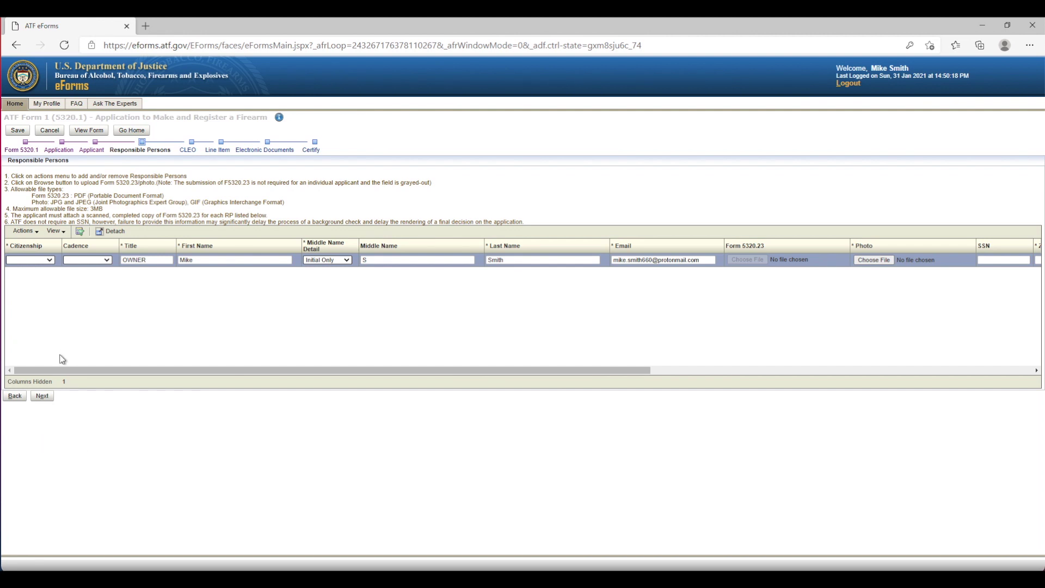
# Step: Set the responsible person's citizenship to U.S. CITIZEN and leave the cadence blank
pyautogui.moveTo(58, 373); pyautogui.dragTo(625, 376)
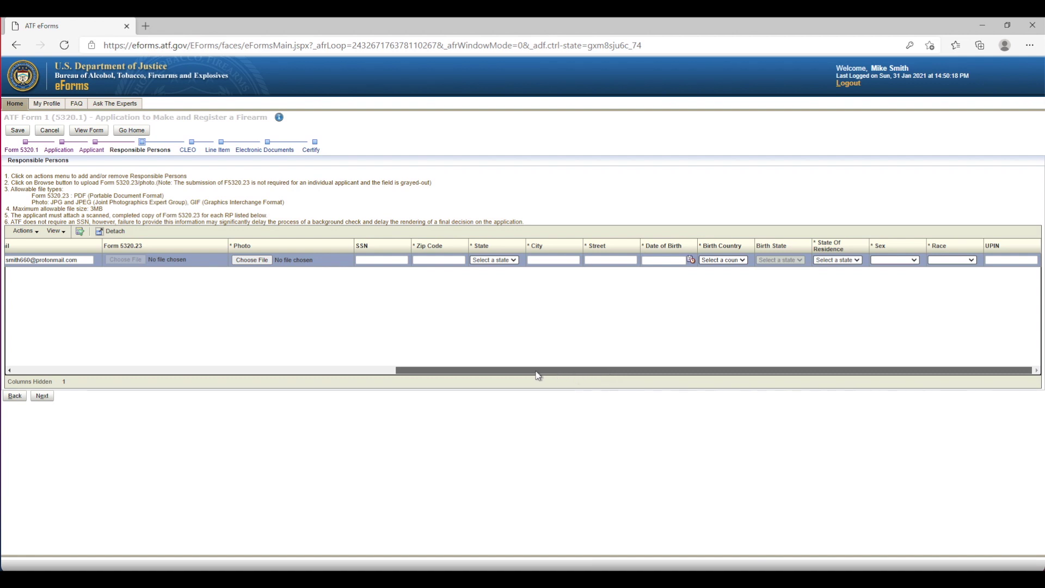
pyautogui.moveTo(533, 374); pyautogui.dragTo(130, 381)
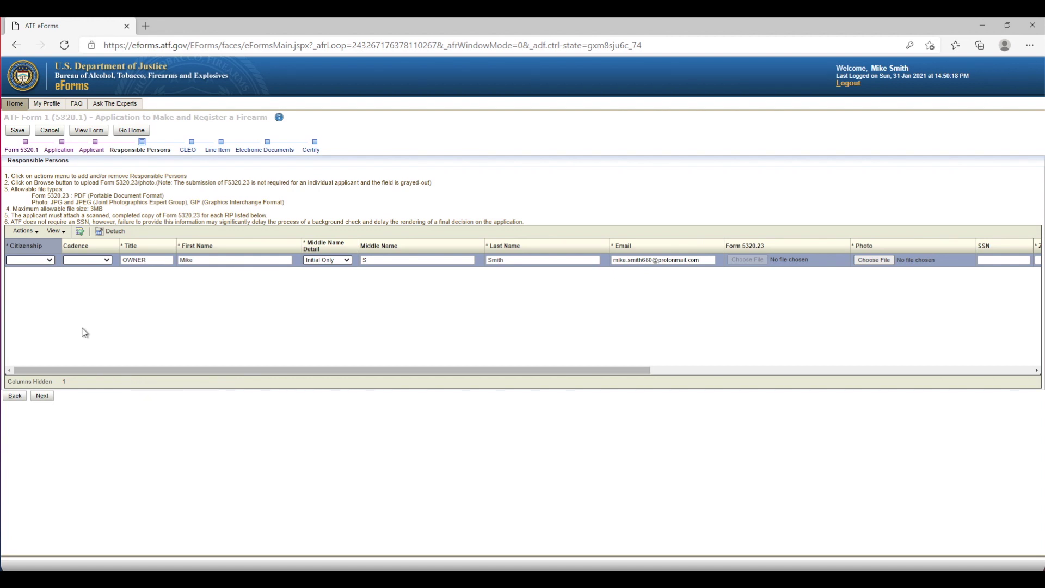
pyautogui.click(44, 259)
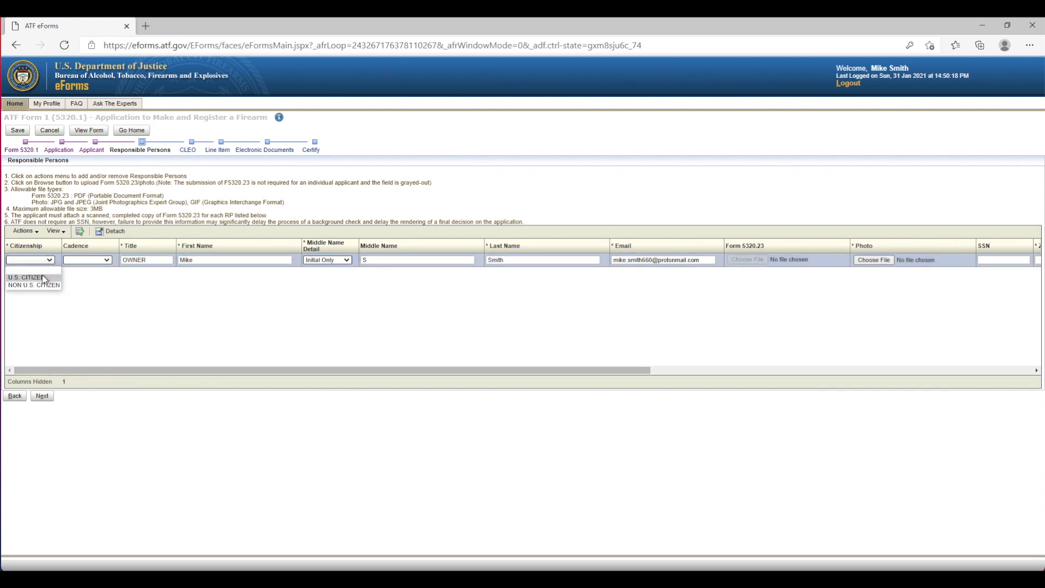
pyautogui.click(42, 275)
pyautogui.click(76, 261)
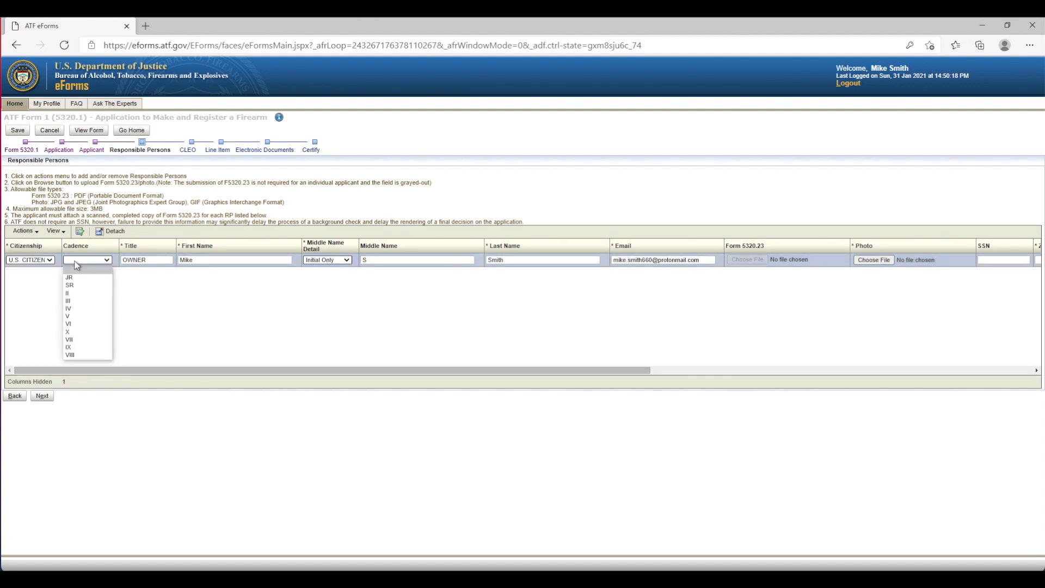
pyautogui.click(154, 282)
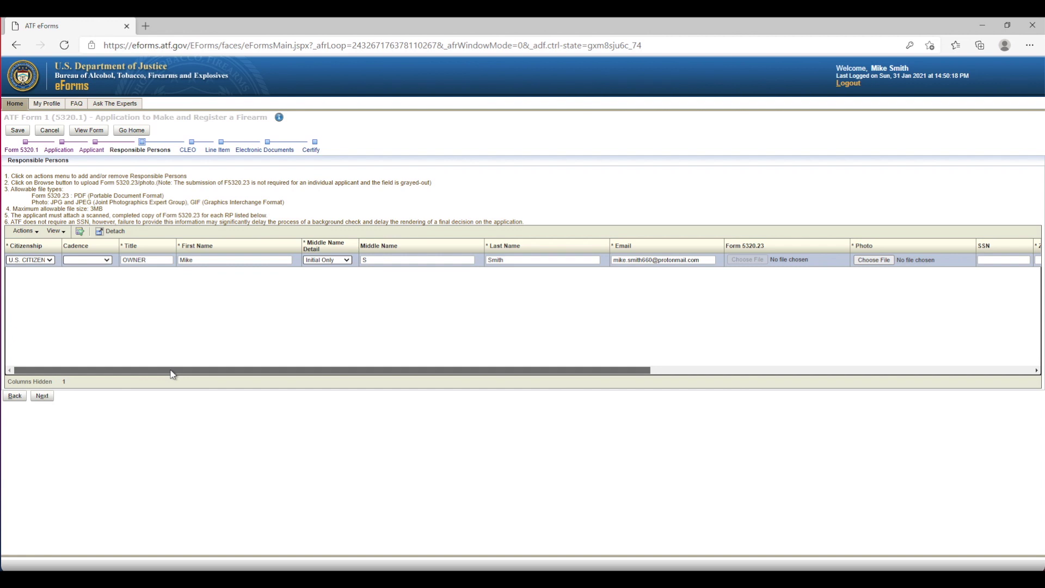
# Step: Replace the responsible person's middle initial with the full middle name and set Middle Name Detail to Full Middle Name
pyautogui.moveTo(172, 374); pyautogui.dragTo(237, 353)
pyautogui.doubleClick(261, 260)
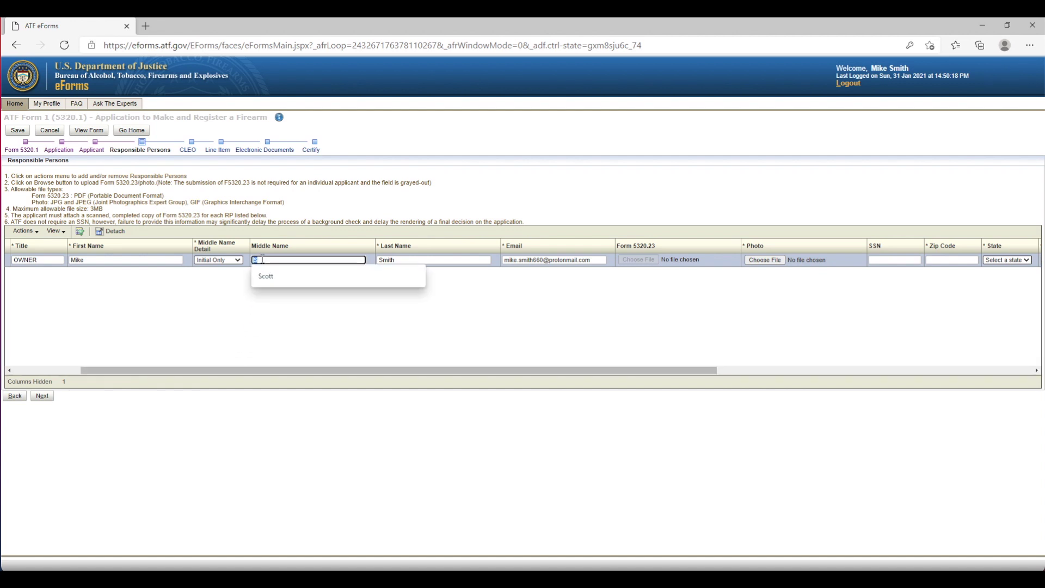
pyautogui.click(263, 276)
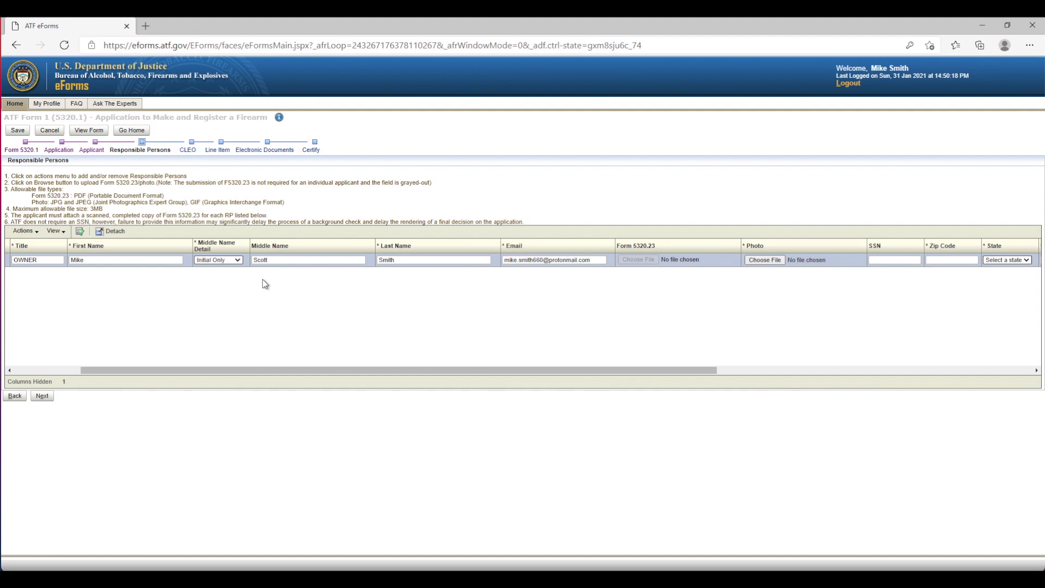
pyautogui.click(233, 260)
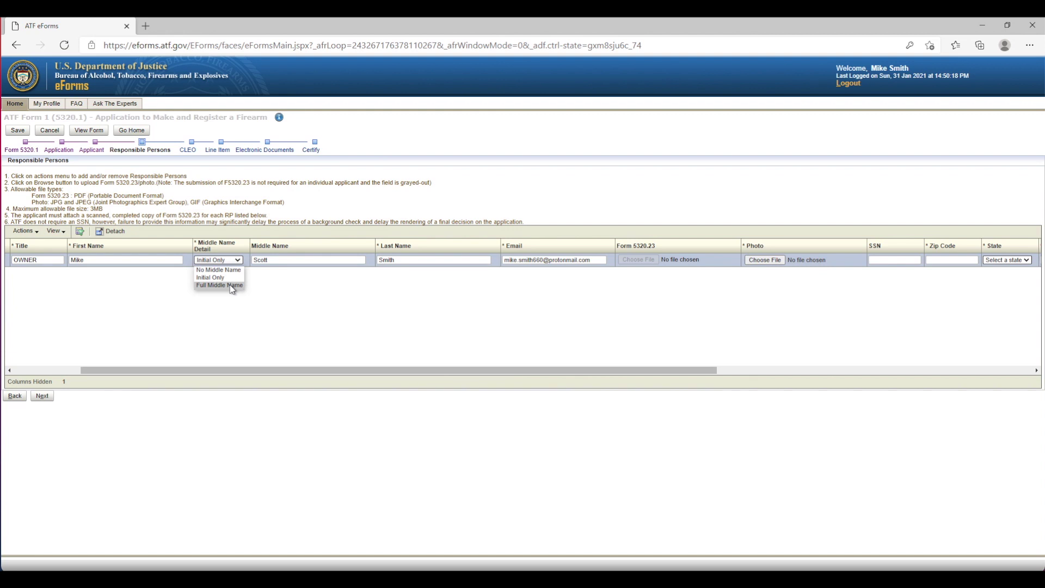
pyautogui.click(231, 285)
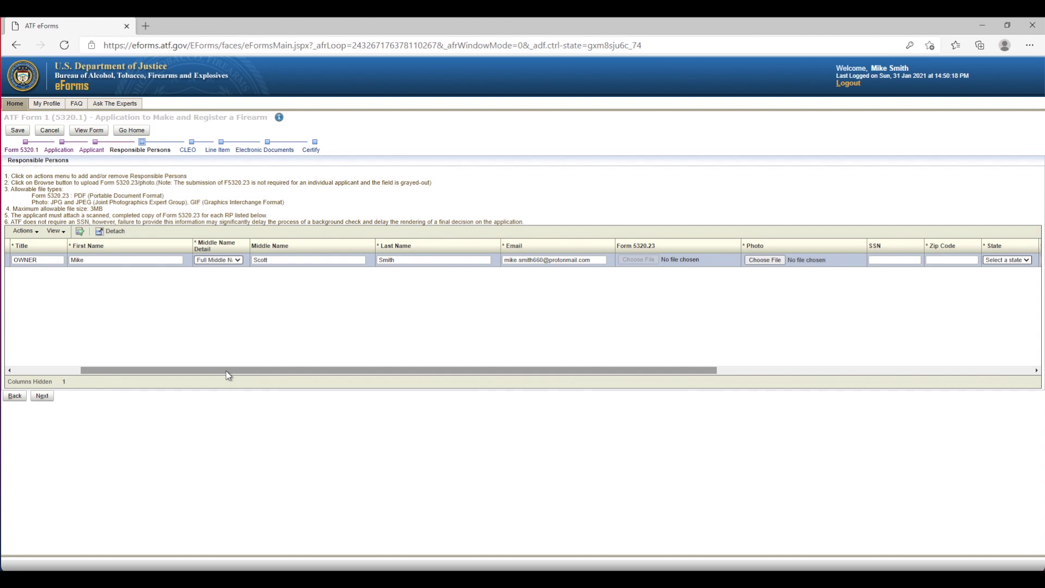
# Step: Upload PassportPhoto.jpg from the Desktop as the responsible person's photo
pyautogui.moveTo(227, 370); pyautogui.dragTo(492, 354)
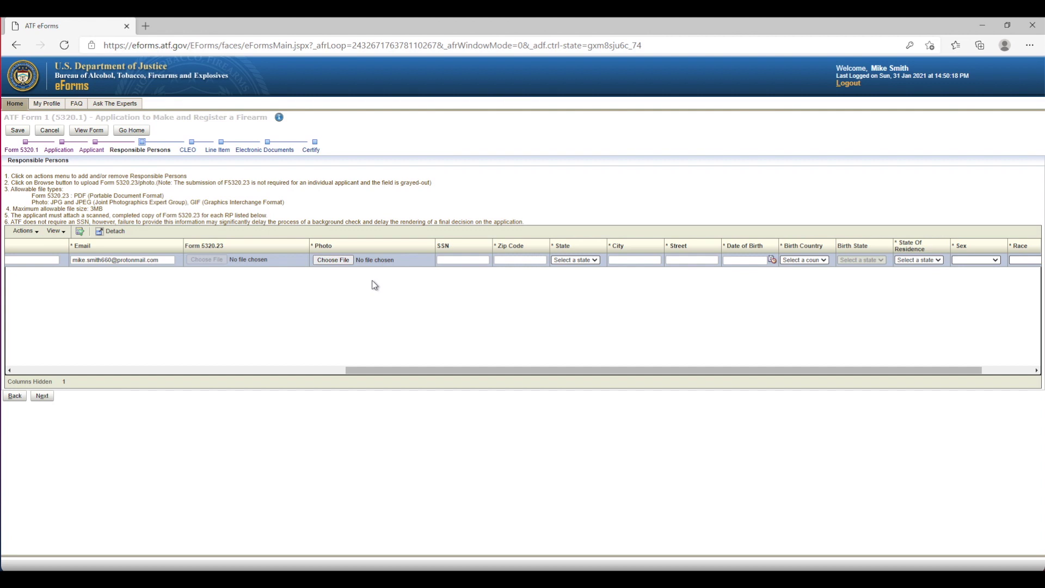
pyautogui.click(343, 260)
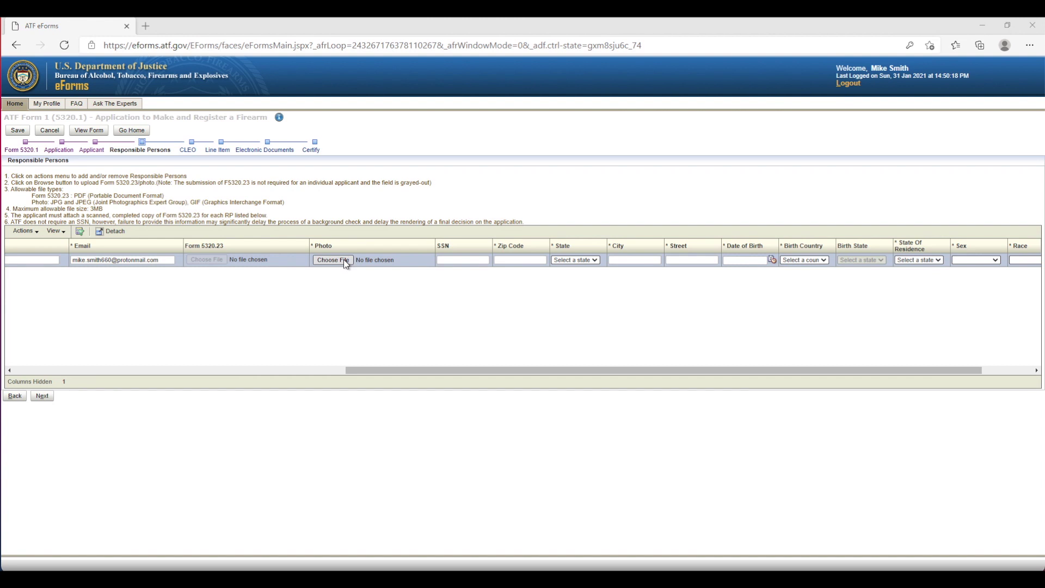
pyautogui.click(207, 129)
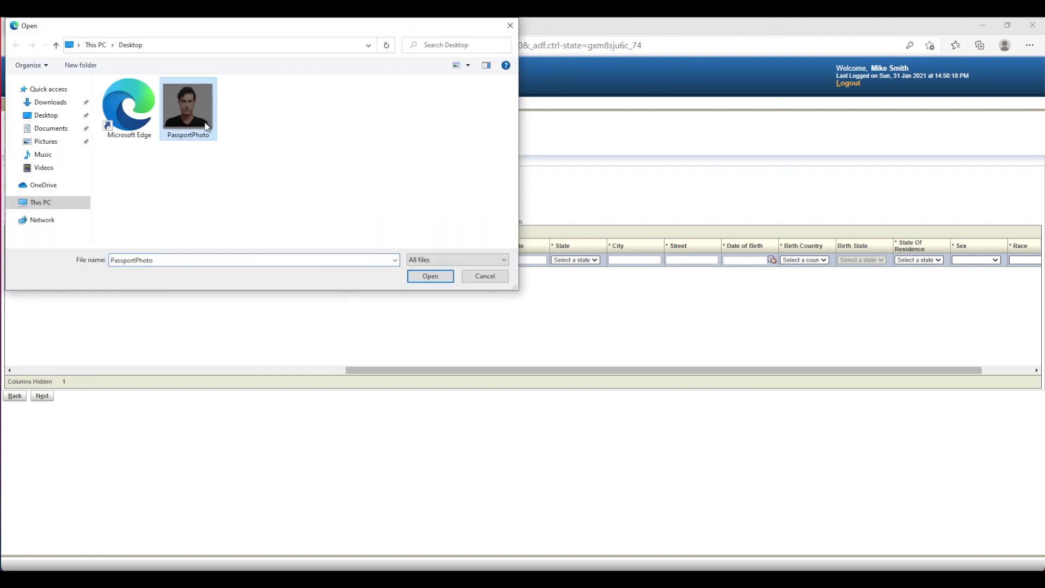
pyautogui.click(429, 275)
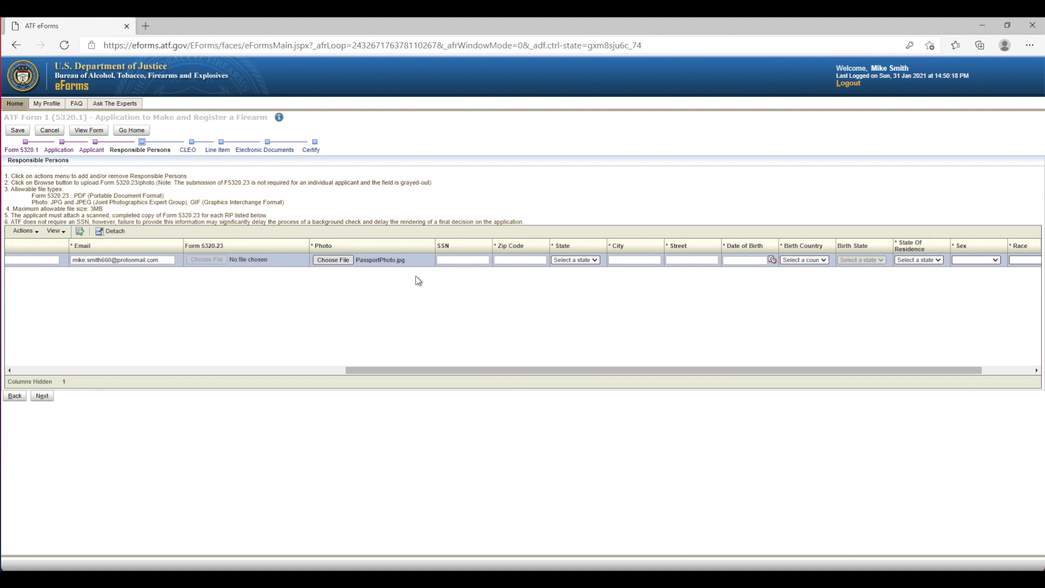
pyautogui.click(417, 278)
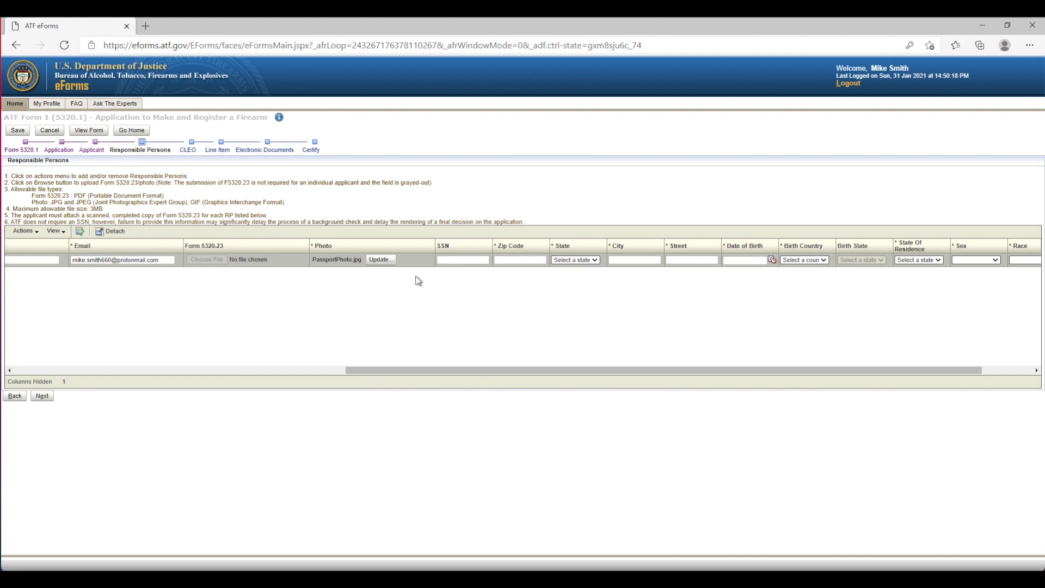
# Step: Enter the responsible person's social security number in the SSN field
pyautogui.click(449, 259)
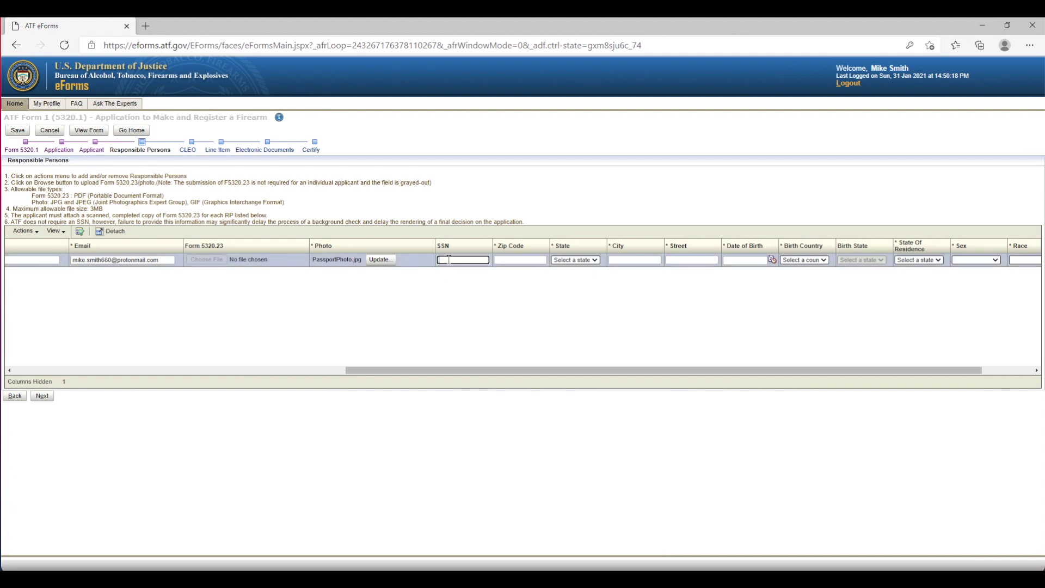
pyautogui.write('123')
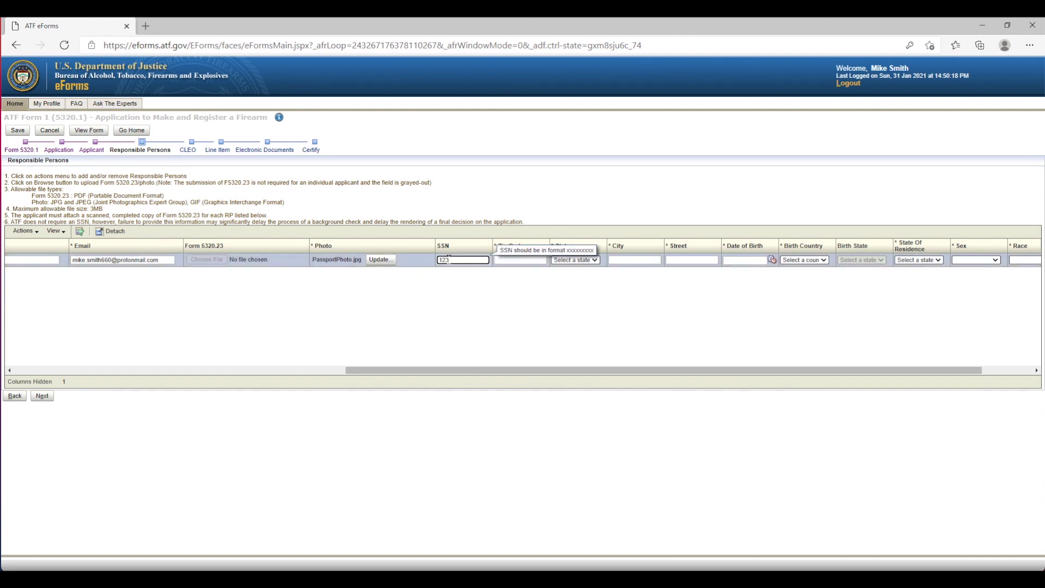
pyautogui.write('456789')
pyautogui.click(464, 276)
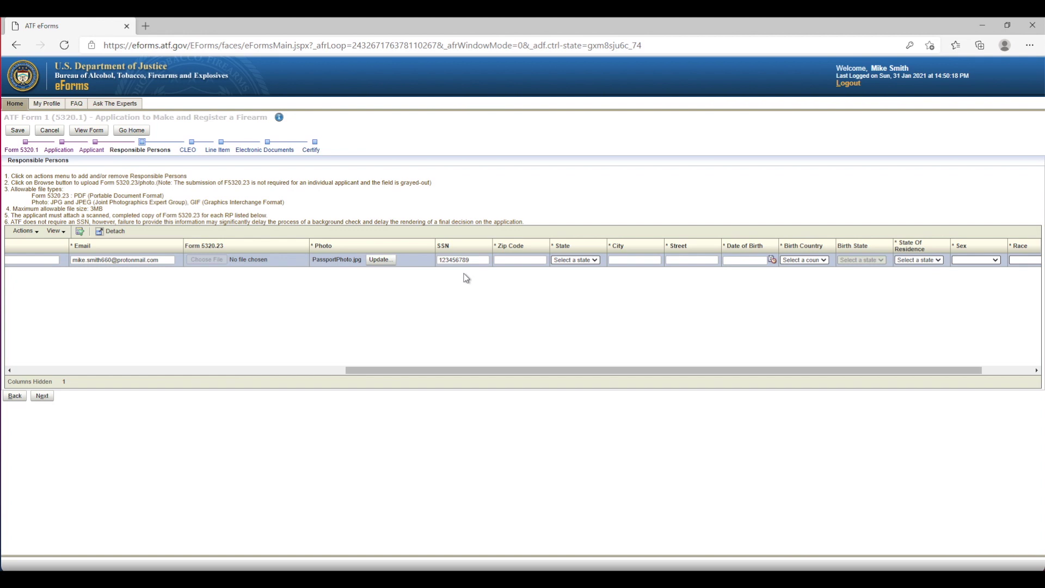
# Step: Fill in the responsible person's zip code, city and street address
pyautogui.click(499, 259)
pyautogui.write('65233')
pyautogui.click(506, 276)
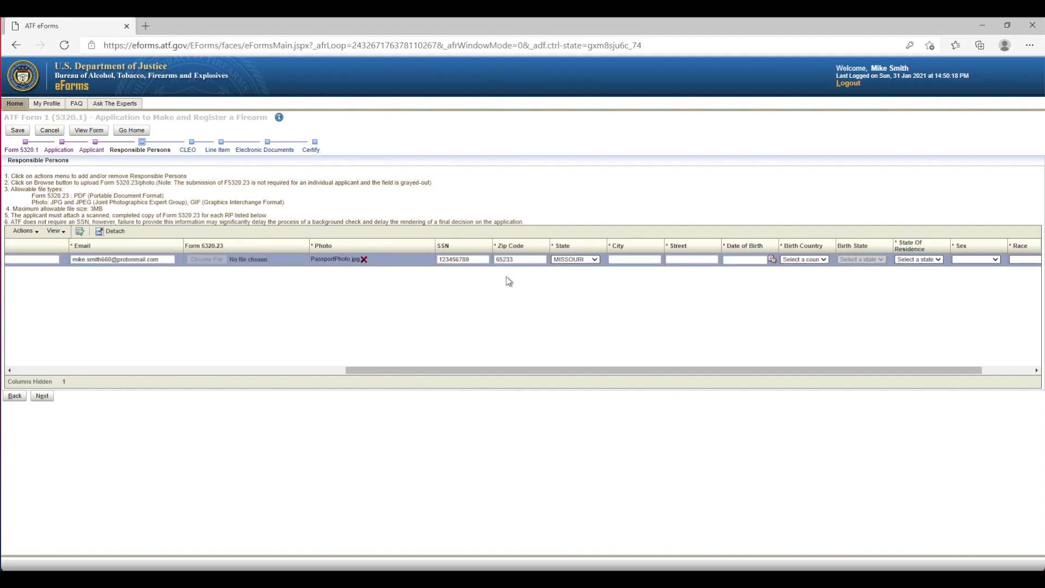
pyautogui.moveTo(518, 371); pyautogui.dragTo(583, 370)
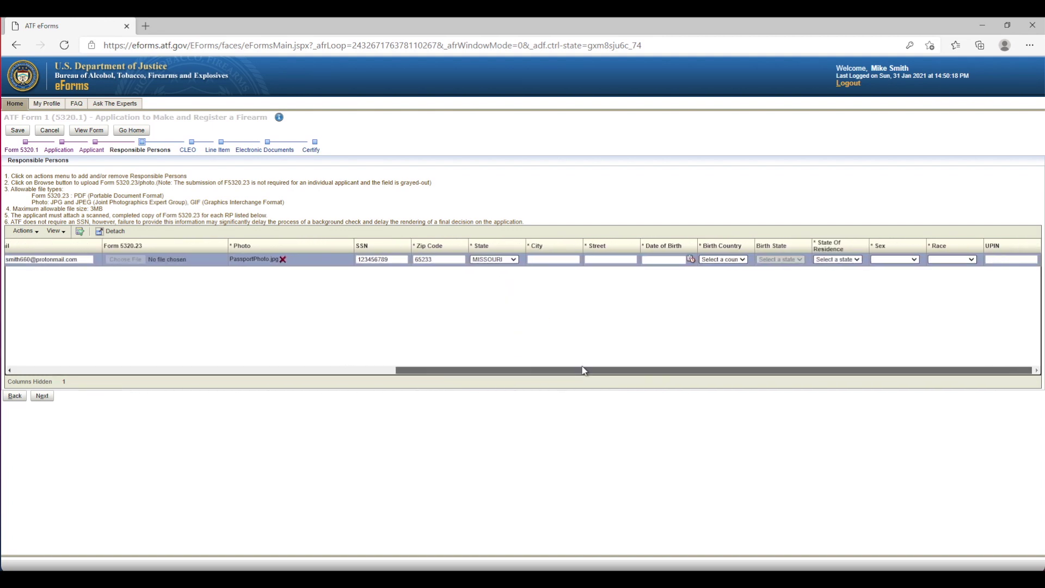
pyautogui.click(569, 259)
pyautogui.write('bB')
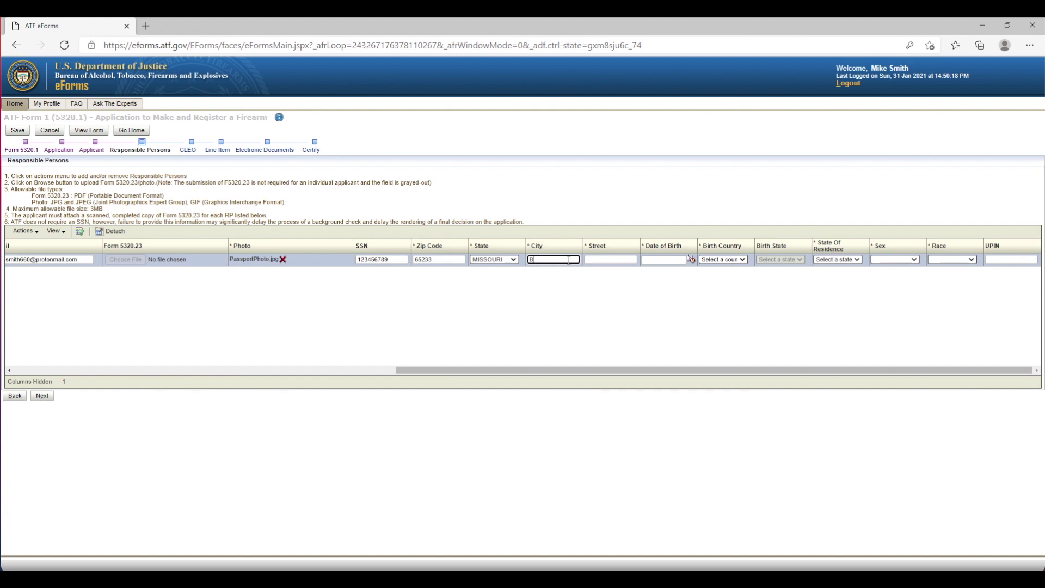
pyautogui.write('OONVILLE')
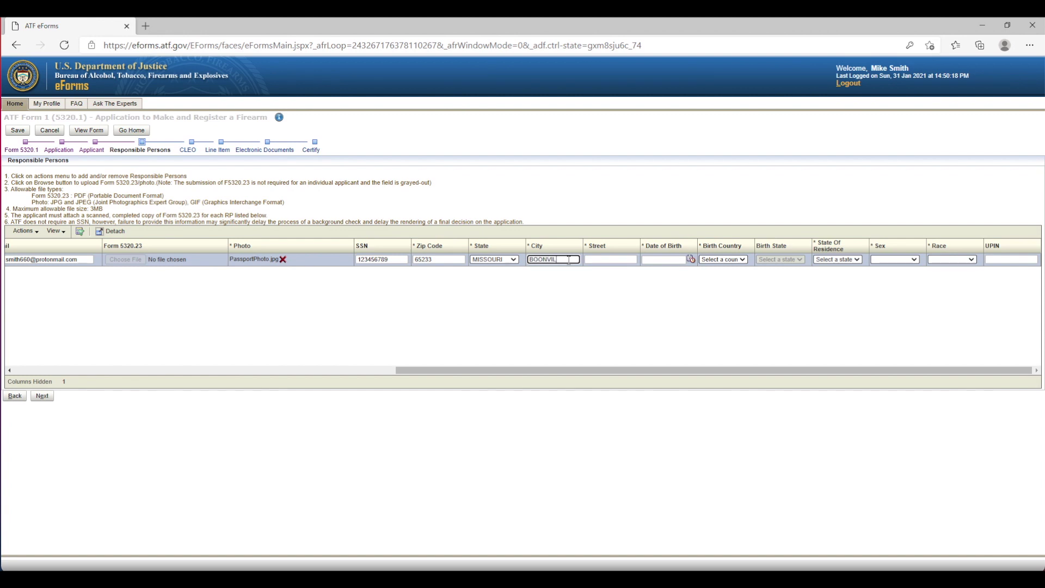
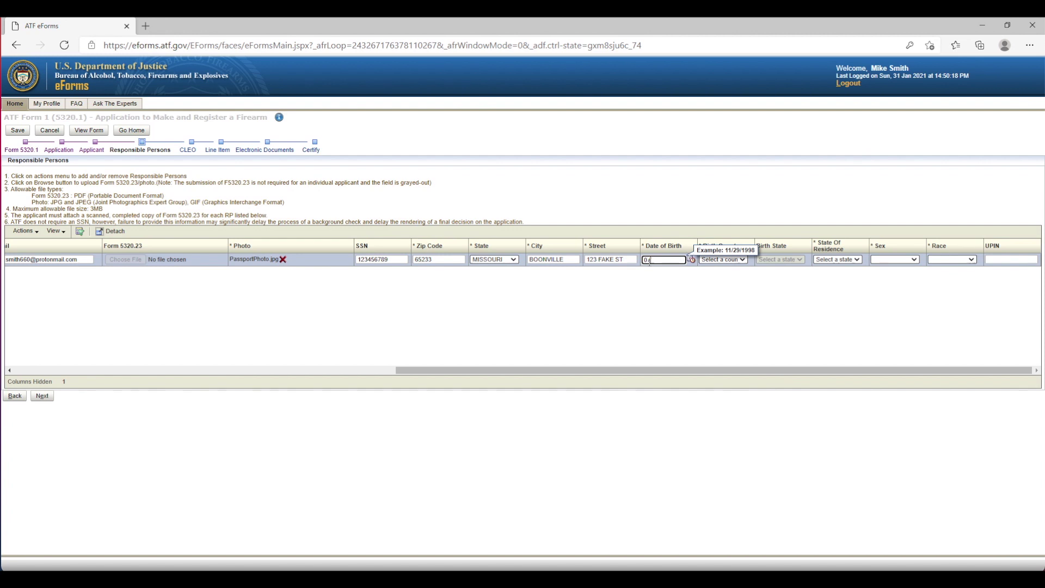
# Step: Enter the responsible person's date of birth in month/day/year format without a leading zero
pyautogui.write('4/1974')
pyautogui.click(653, 260)
pyautogui.press('BackSpace')
pyautogui.click(662, 271)
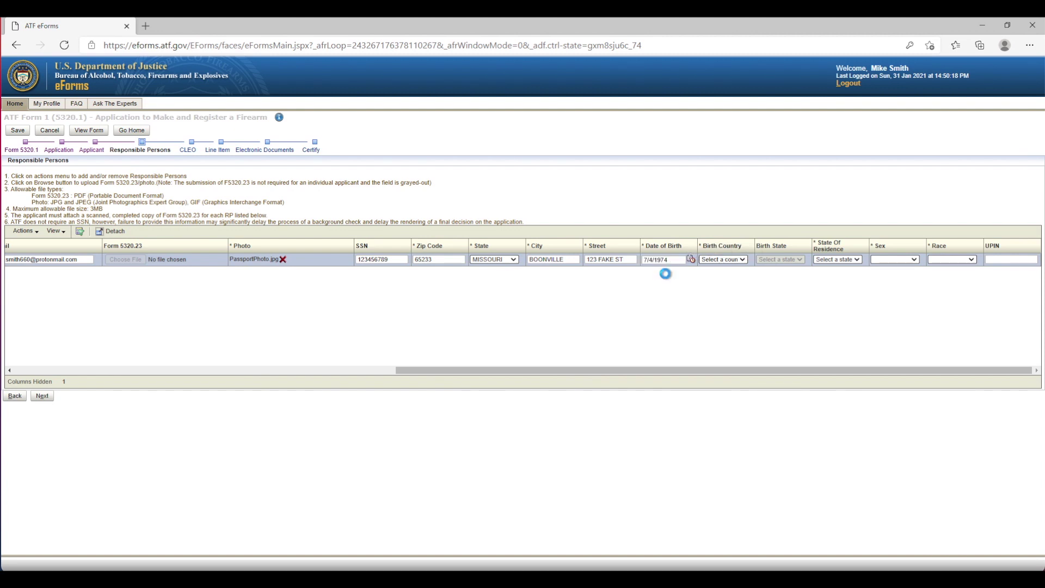
pyautogui.click(690, 260)
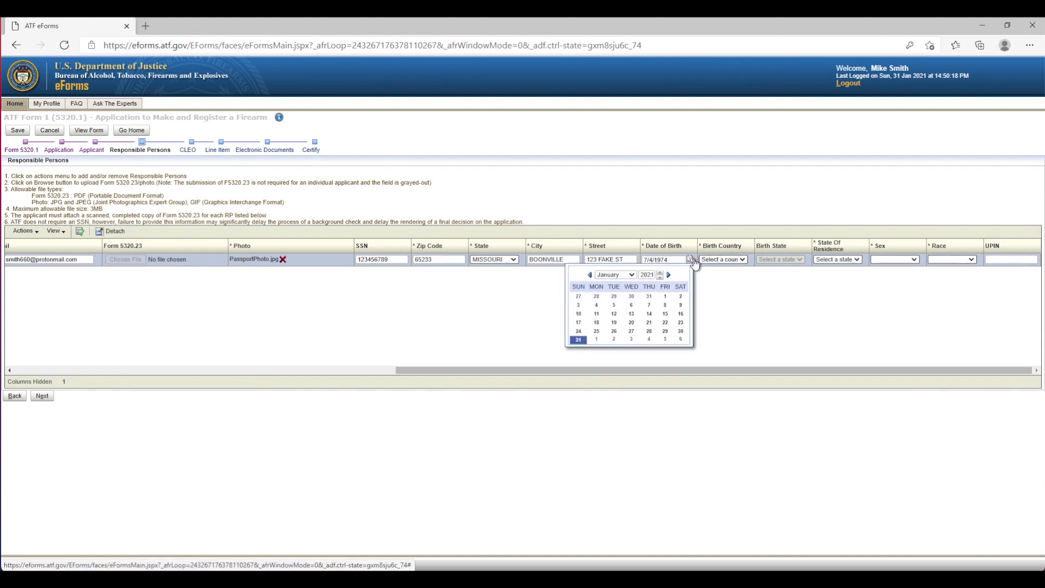
pyautogui.click(705, 272)
# Step: Set the responsible person's Birth Country to UNITED STATES and Birth State to MISSOURI
pyautogui.click(710, 261)
pyautogui.click(710, 274)
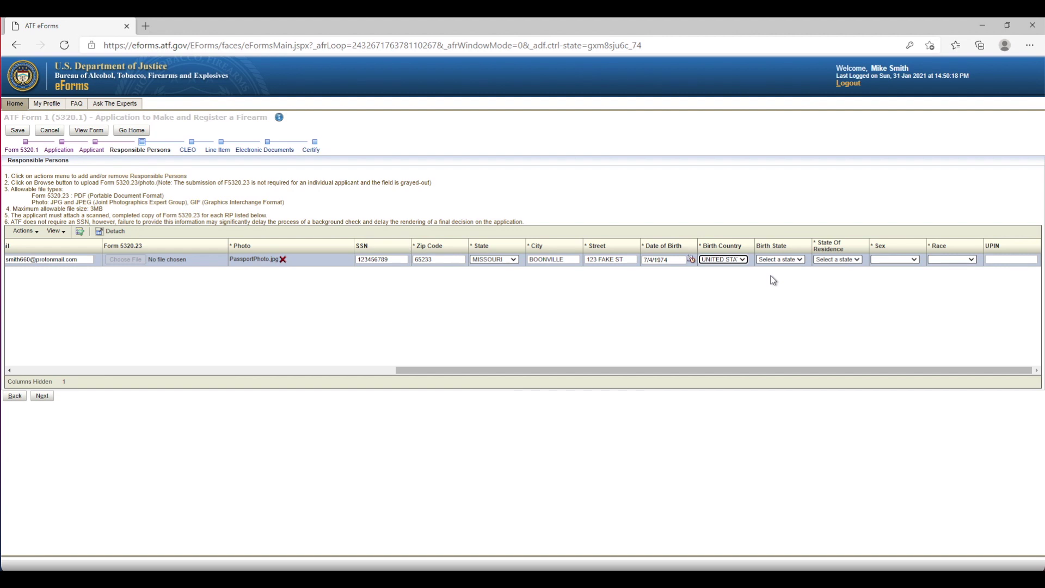
pyautogui.click(729, 259)
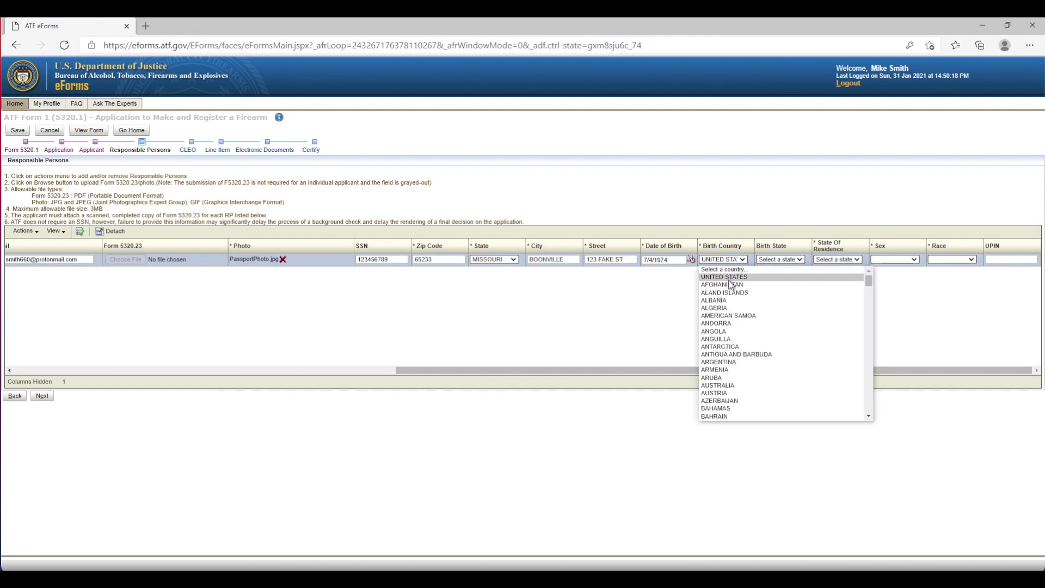
pyautogui.click(729, 278)
pyautogui.click(765, 260)
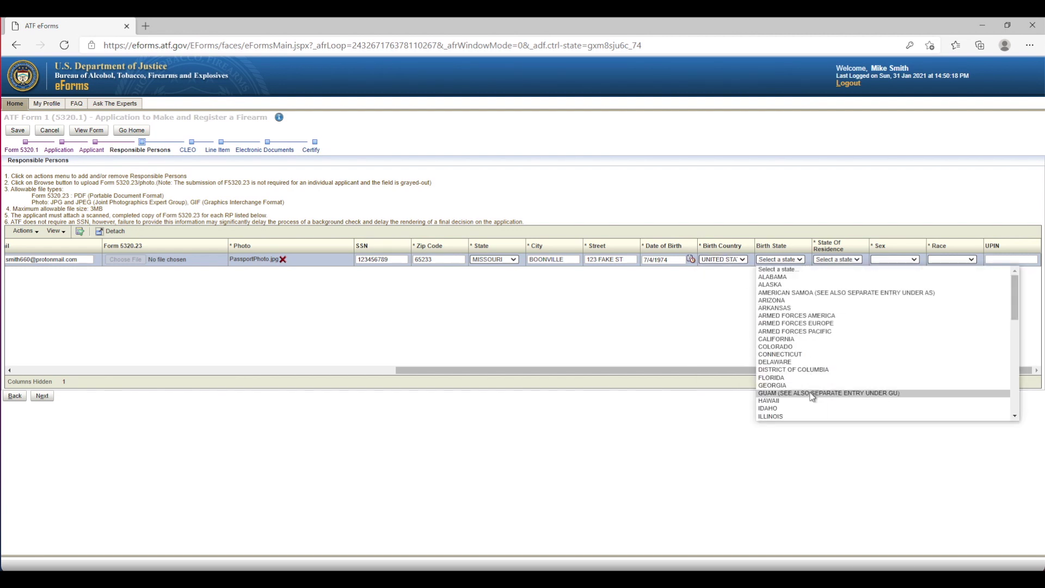
pyautogui.scroll(-3, 810, 395)
pyautogui.click(784, 413)
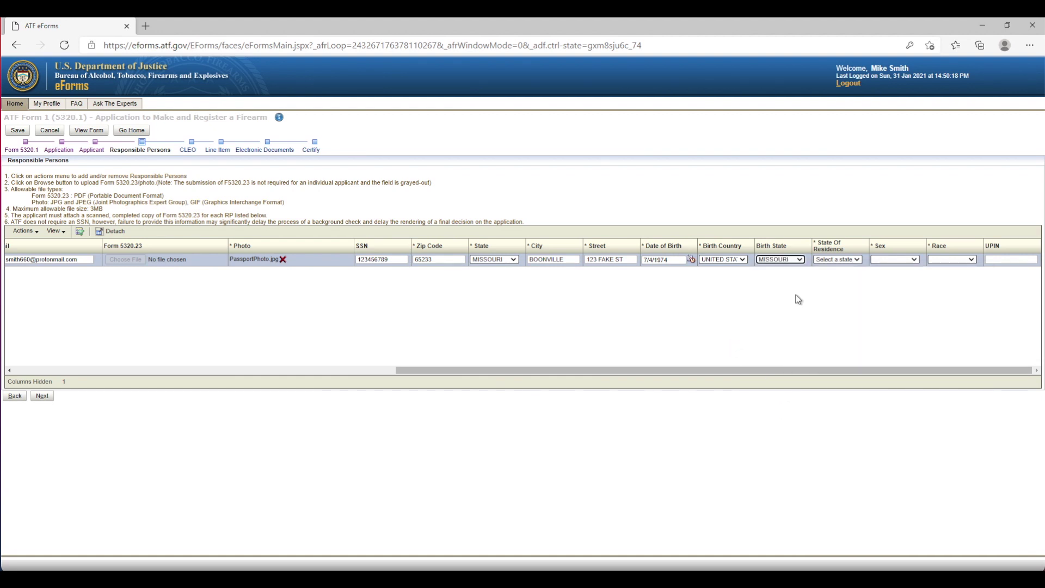
# Step: Set the responsible person's State Of Residence to MISSOURI, Sex to MALE and Race to WHITE
pyautogui.click(821, 261)
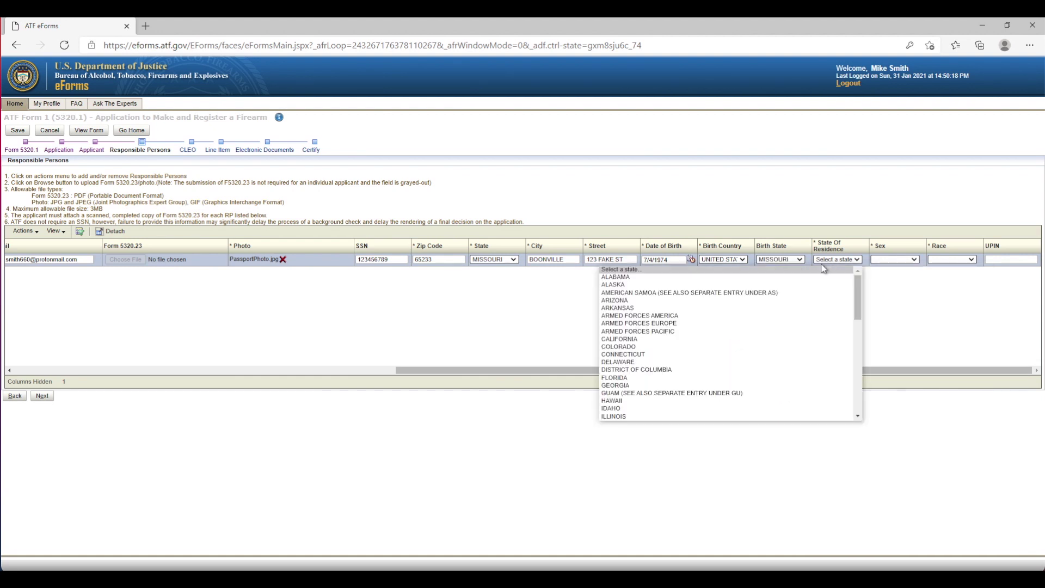
pyautogui.scroll(-6, 820, 284)
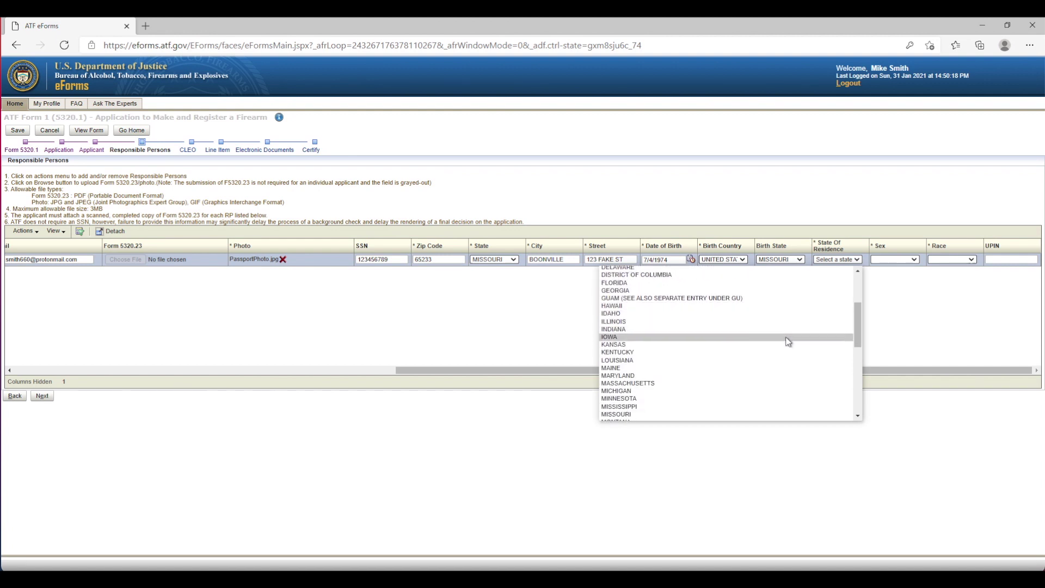
pyautogui.click(771, 370)
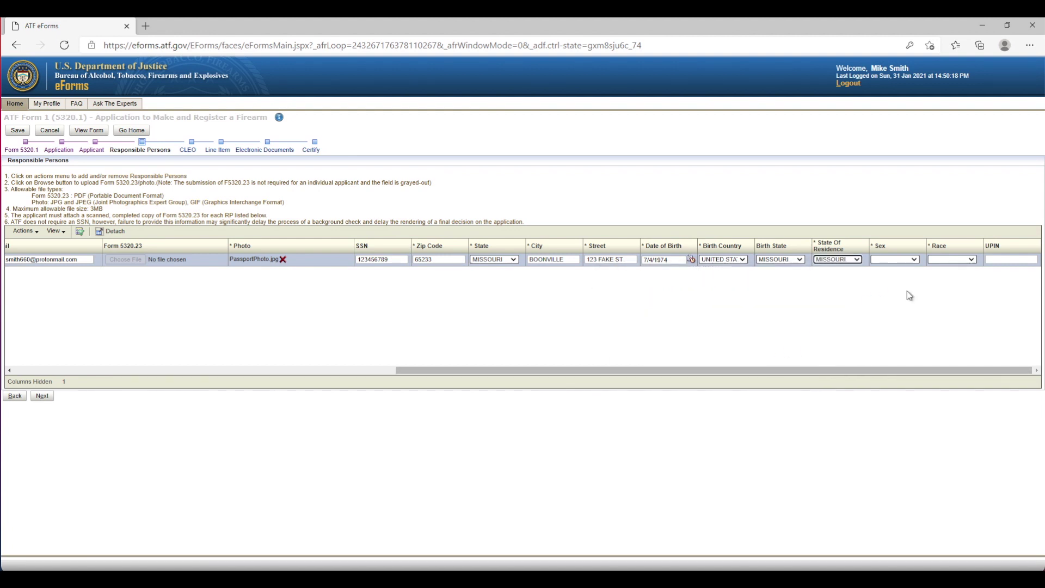
pyautogui.click(906, 262)
pyautogui.click(892, 285)
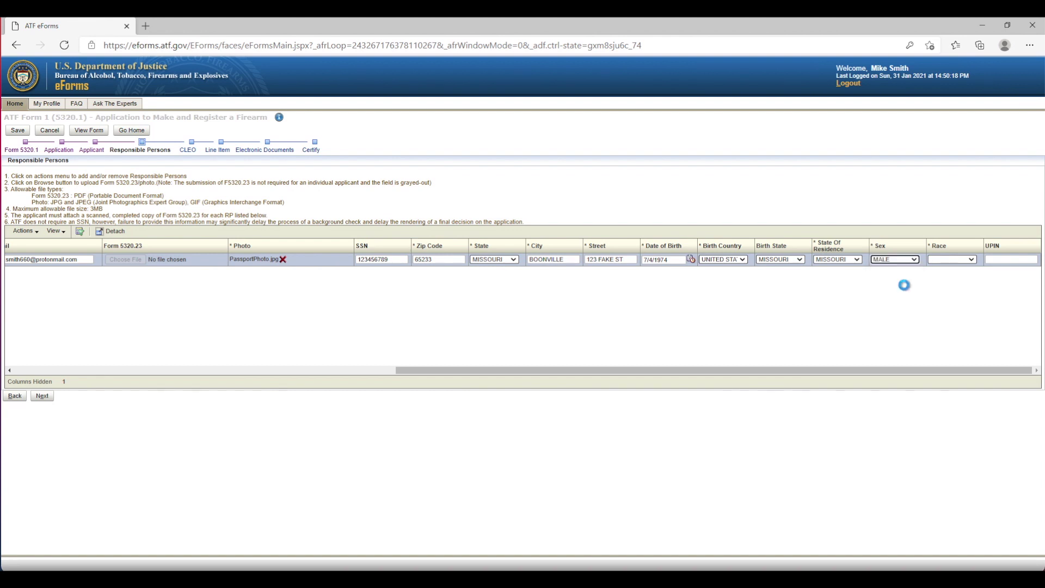
pyautogui.click(938, 260)
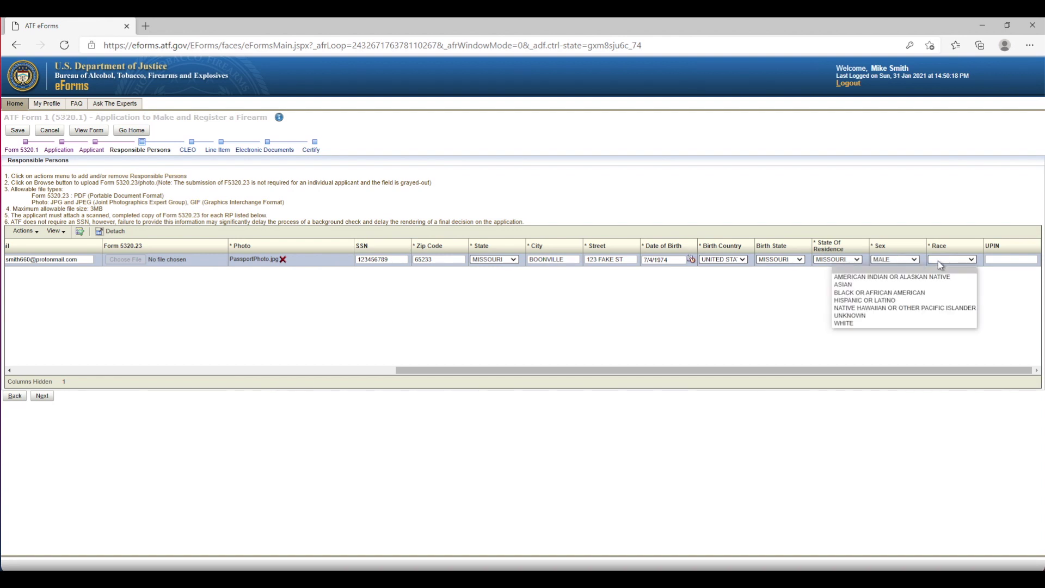
pyautogui.click(937, 323)
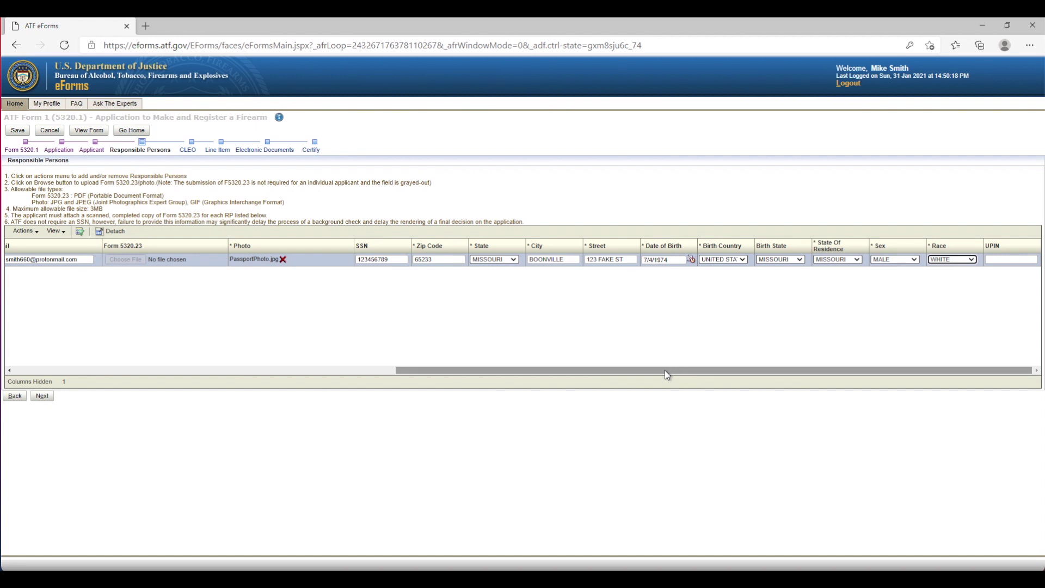
# Step: Check the completed responsible person row and continue to the CLEO page
pyautogui.moveTo(661, 370); pyautogui.dragTo(194, 359)
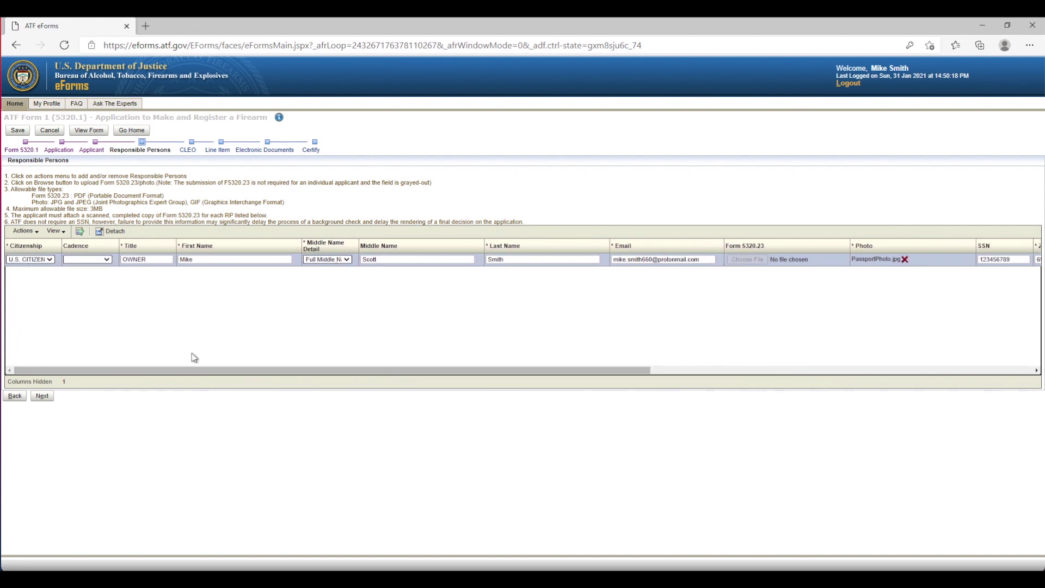
pyautogui.click(42, 399)
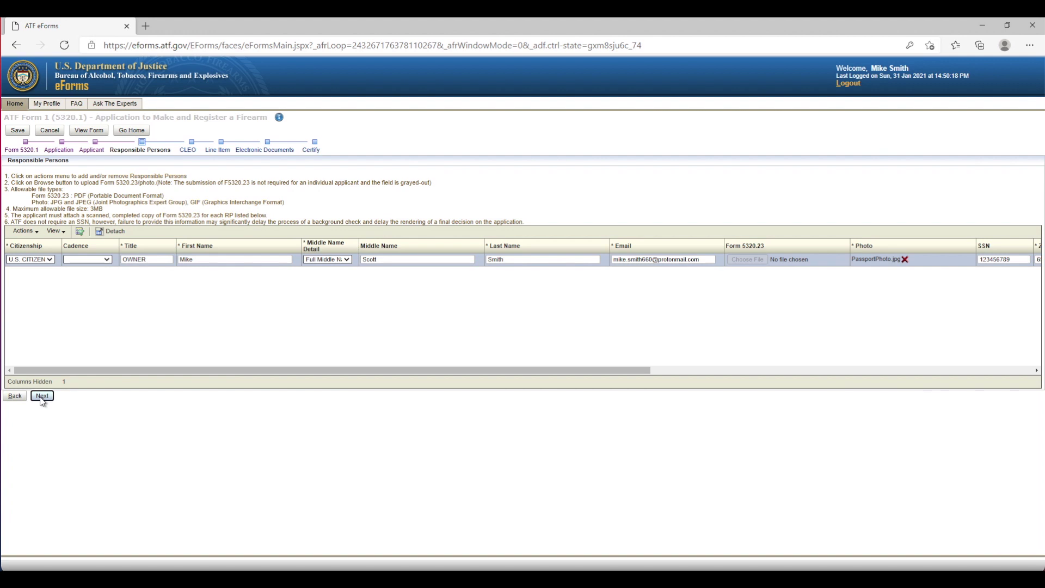
pyautogui.click(43, 396)
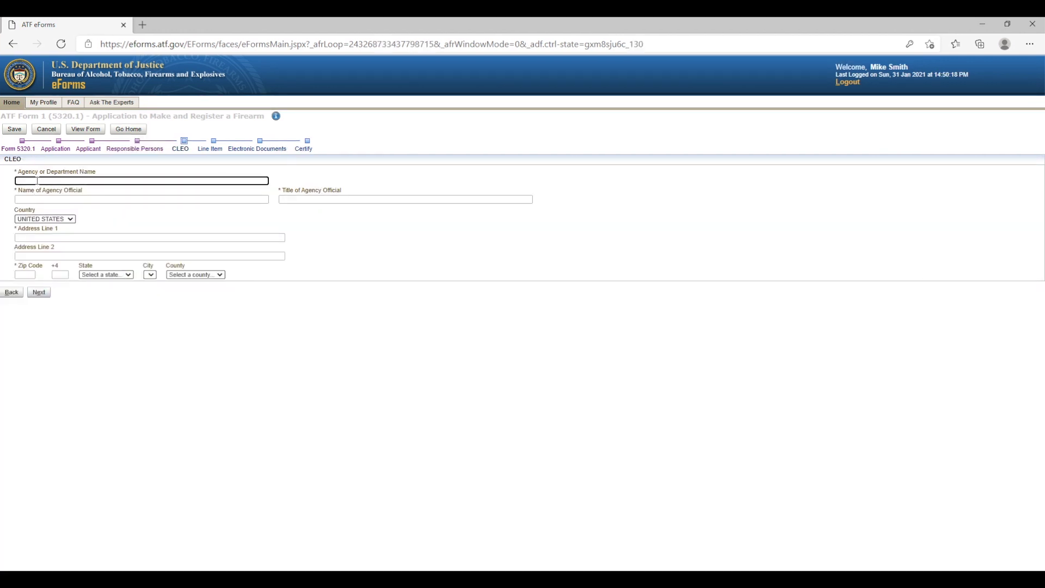
# Step: Enter COOPER COUNTY SHERIFF'S OFFICE as the agency, fill in the agency official's name, and set the official's title to SHERIFF
pyautogui.write("COOPER COUNTY SHERIFF'S OFFICE")
pyautogui.press('Tab')
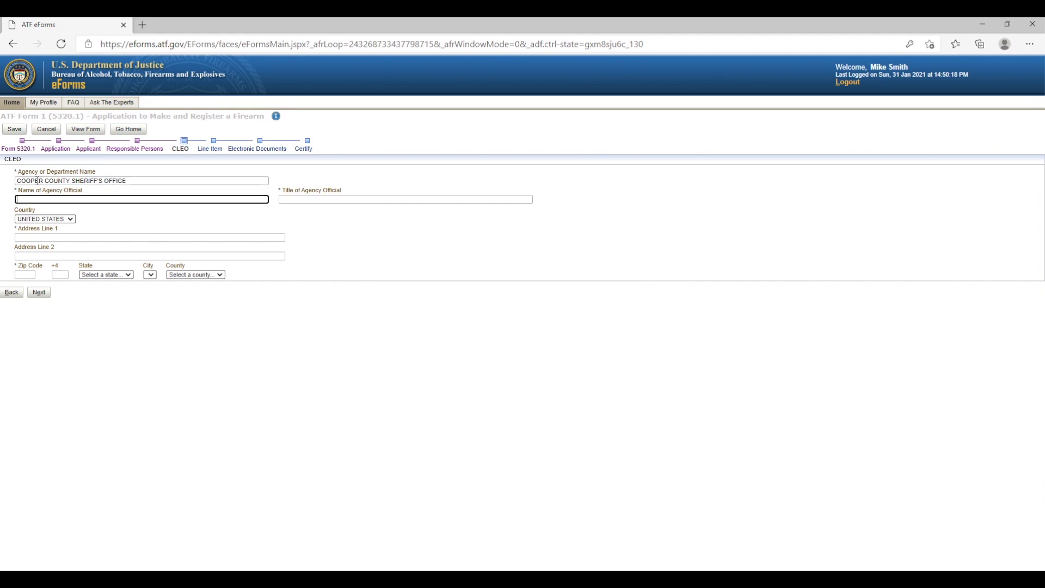
pyautogui.write('JOE OFFICIAL')
pyautogui.press('Tab')
pyautogui.write('SH')
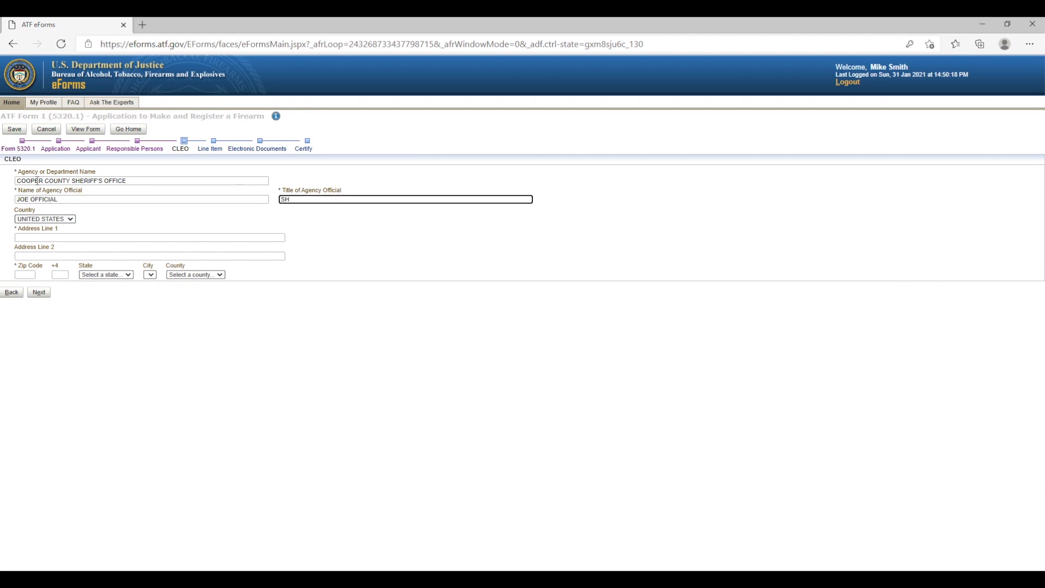
pyautogui.write('ERIFF')
# Step: Fill in the agency's street address, zip code and city, and continue to the Line Item page
pyautogui.press('Tab')
pyautogui.press('Tab')
pyautogui.write('200 MAIN ST')
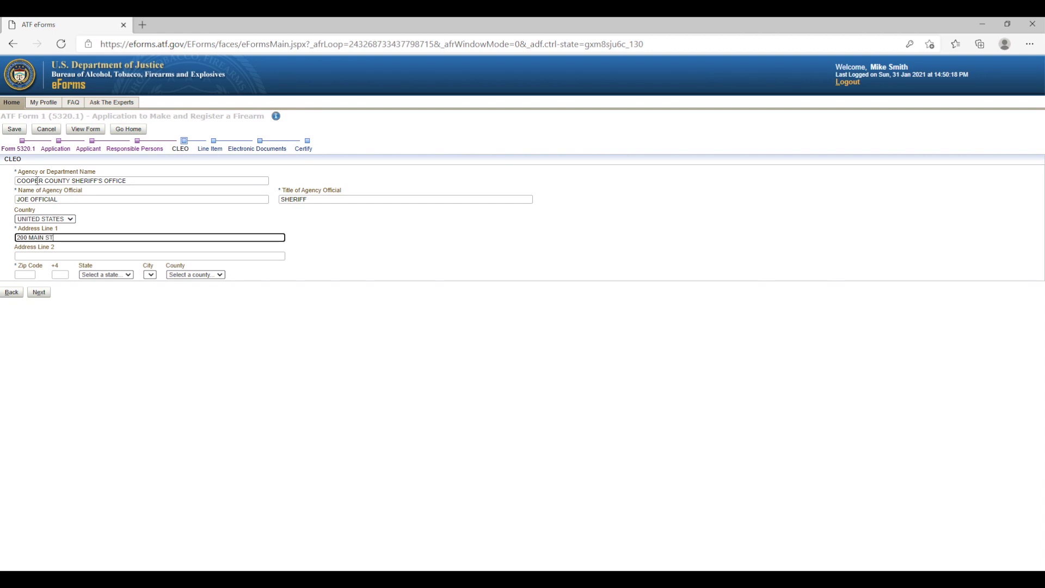
pyautogui.press('Tab')
pyautogui.press('Tab')
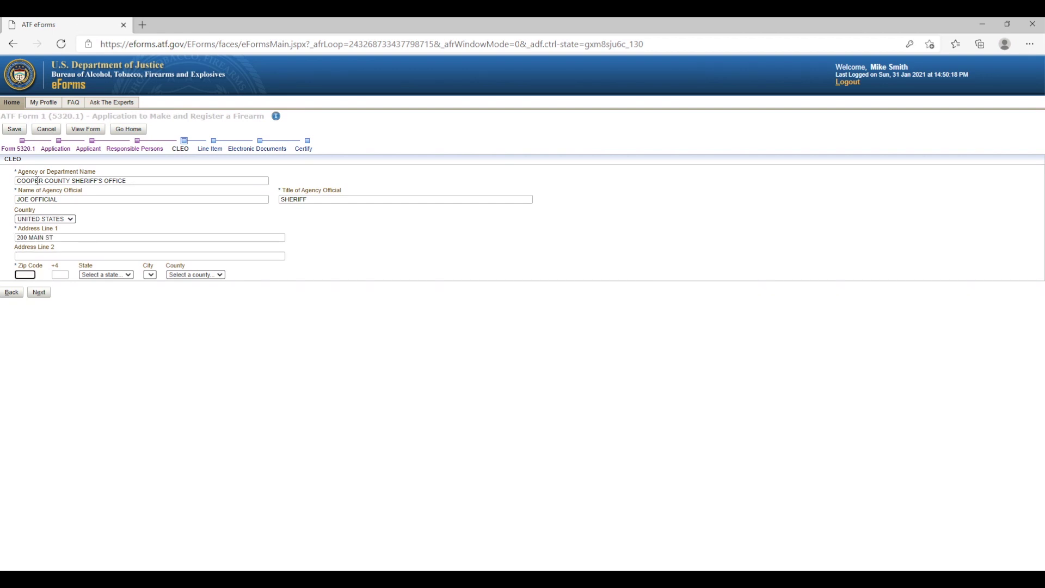
pyautogui.write('65233')
pyautogui.click(74, 362)
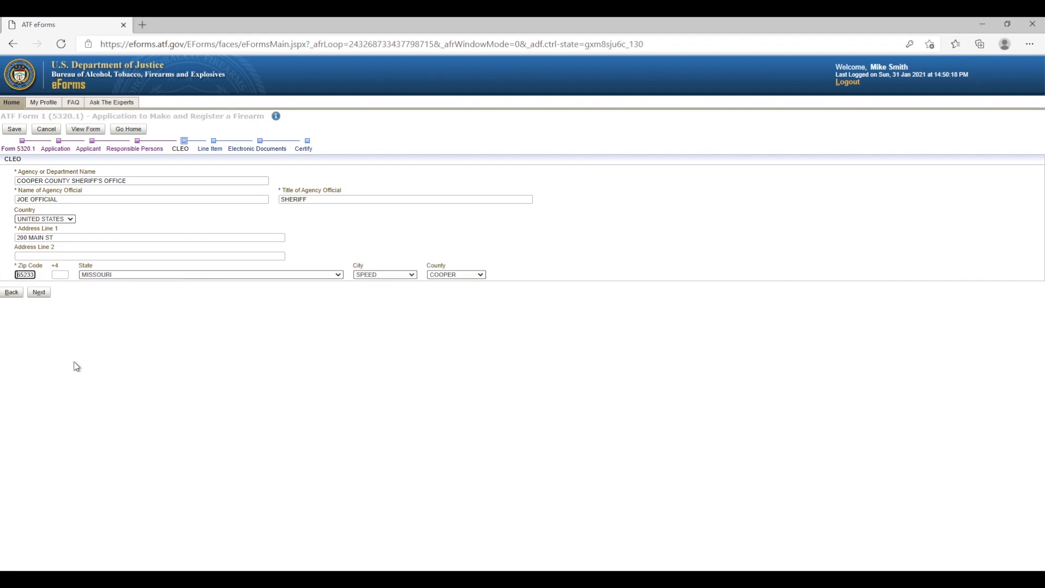
pyautogui.click(359, 275)
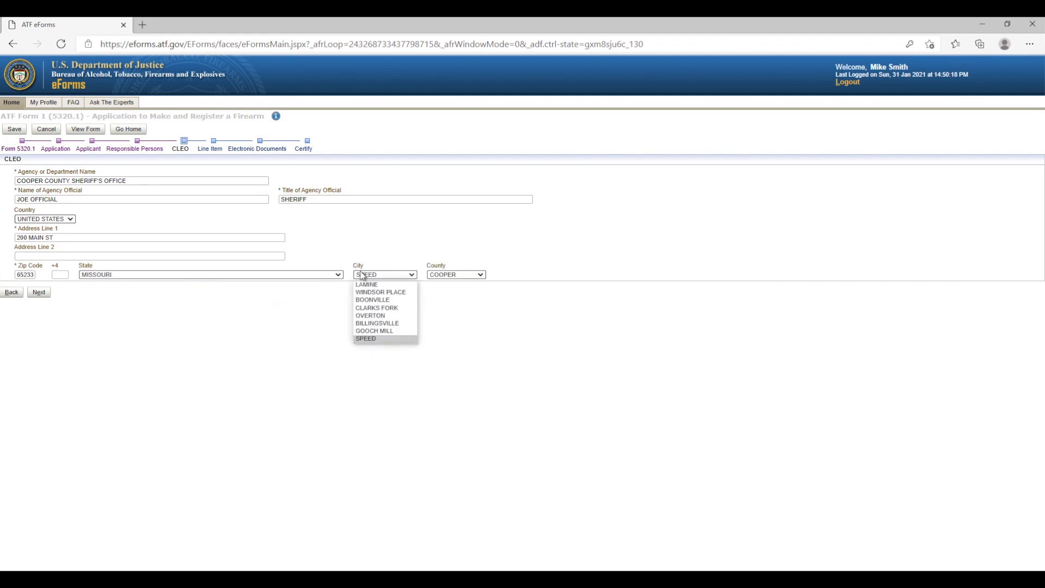
pyautogui.click(368, 300)
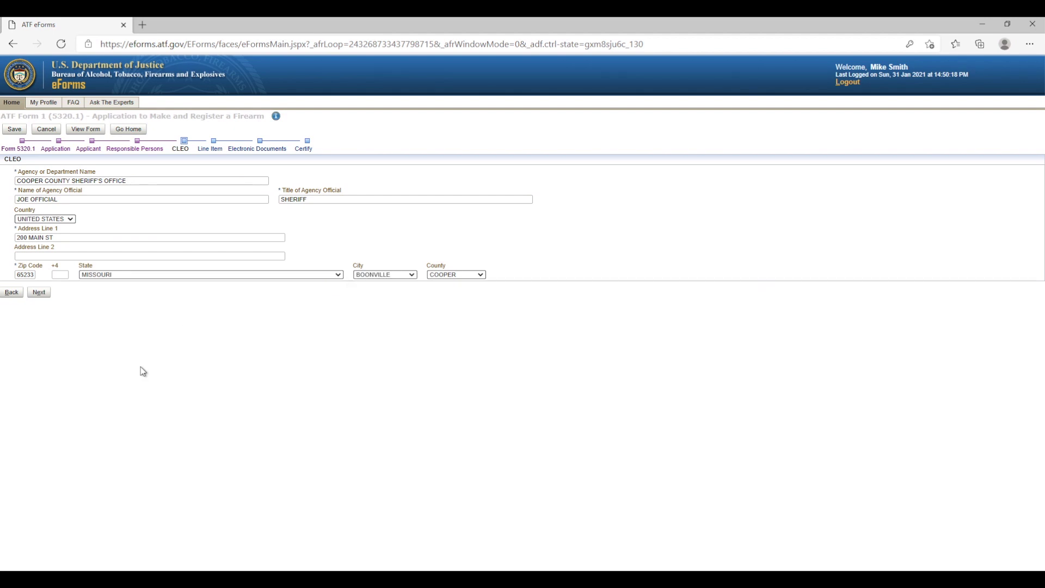
pyautogui.click(40, 293)
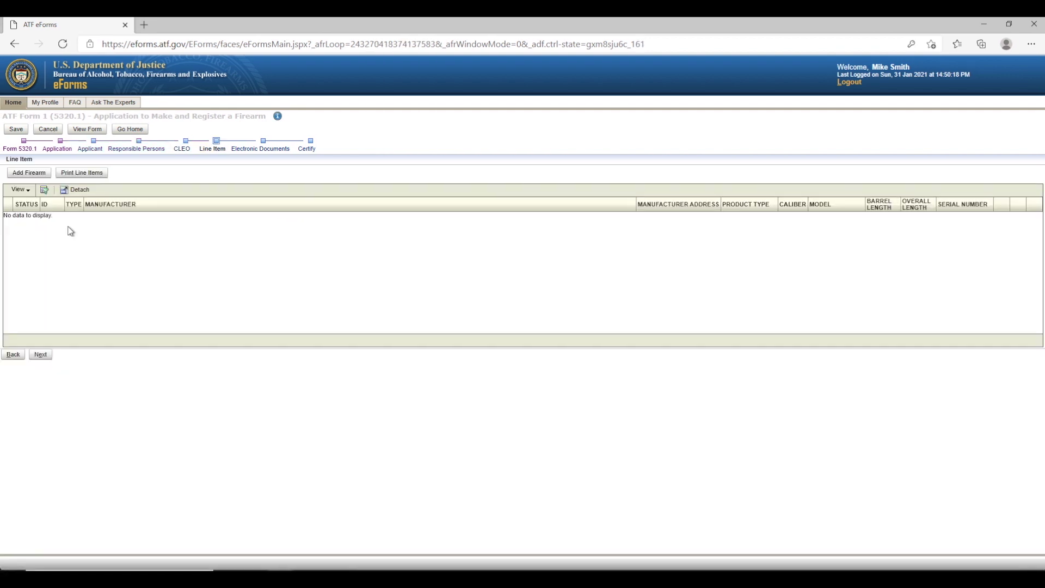
# Step: Add a firearm line item and verify its manufacturer by manufacturer code FMI, FORM 1 REGISTRATION
pyautogui.click(39, 175)
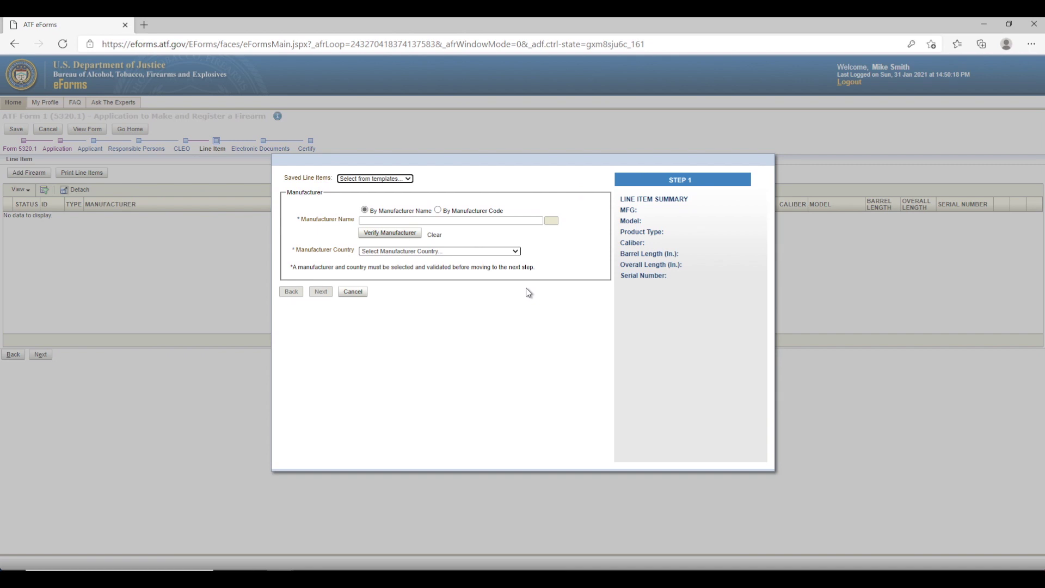
pyautogui.click(484, 210)
pyautogui.click(363, 220)
pyautogui.write('FMI')
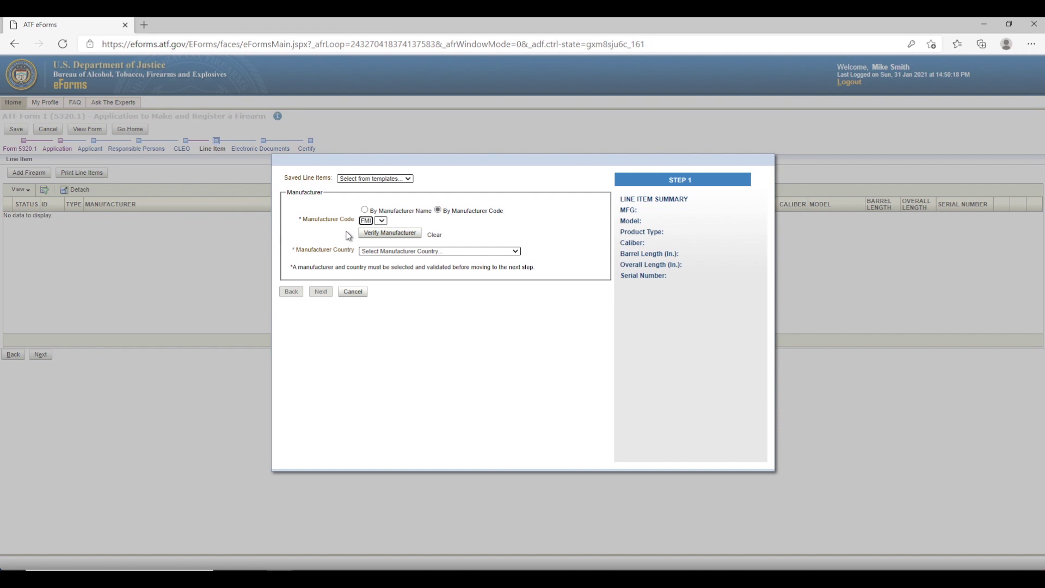
pyautogui.click(349, 235)
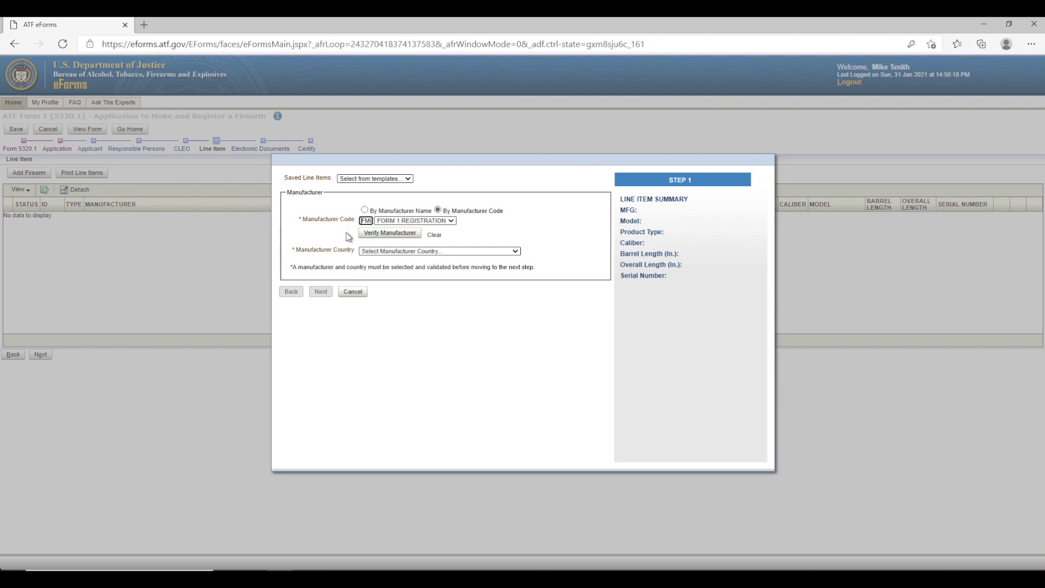
pyautogui.click(364, 234)
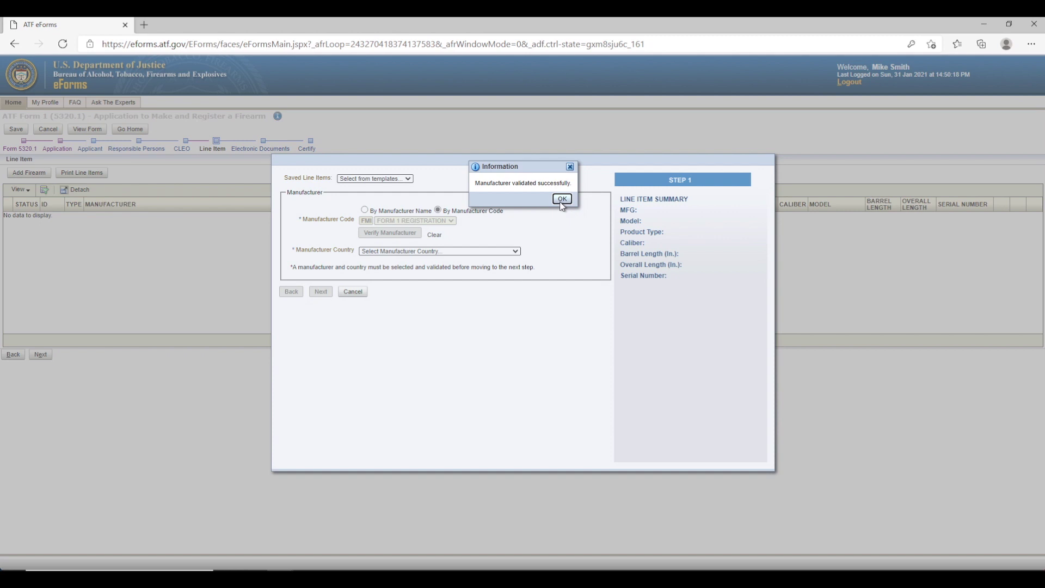
pyautogui.click(561, 200)
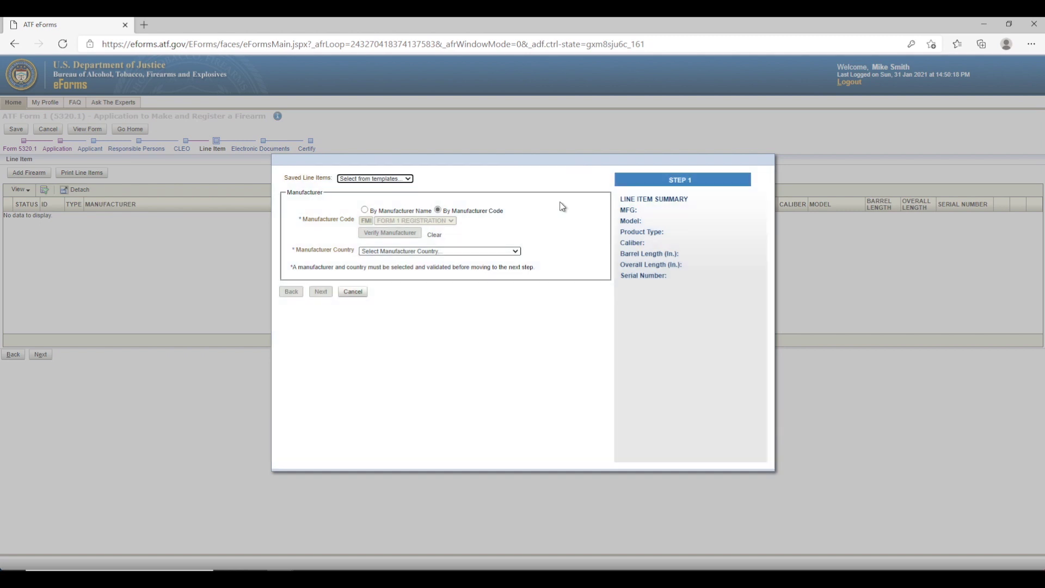
# Step: Set the Manufacturer Country to UNITED STATES and advance to the firearm's detail step
pyautogui.click(394, 252)
pyautogui.click(387, 268)
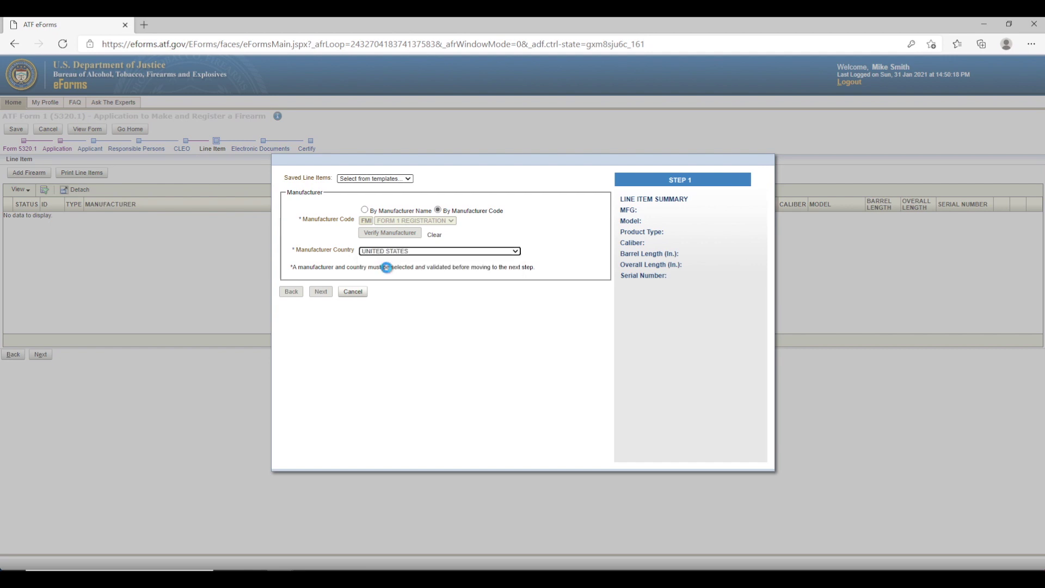
pyautogui.click(321, 291)
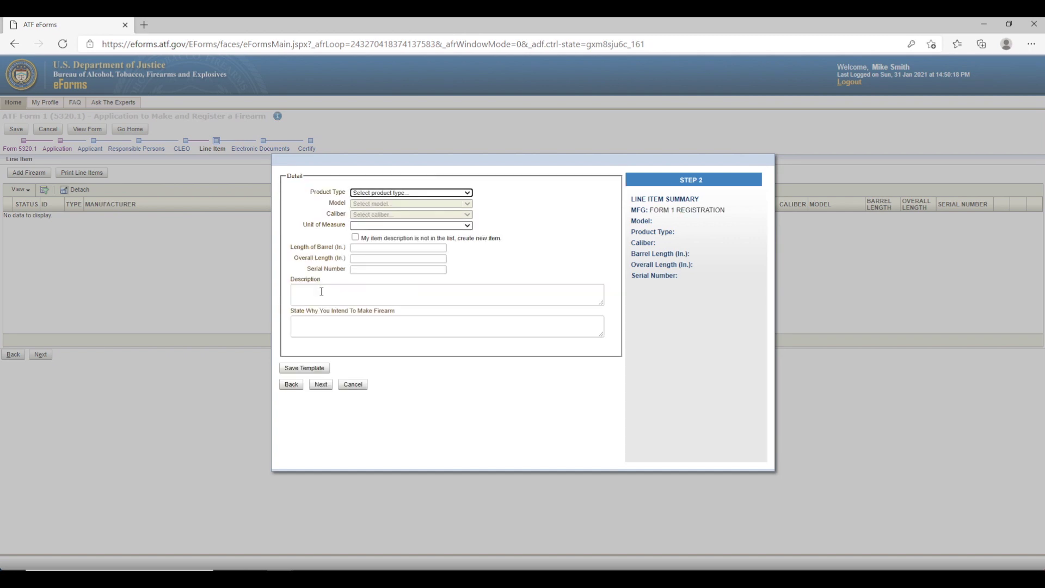
# Step: Set the firearm's product type to SILENCER
pyautogui.click(369, 194)
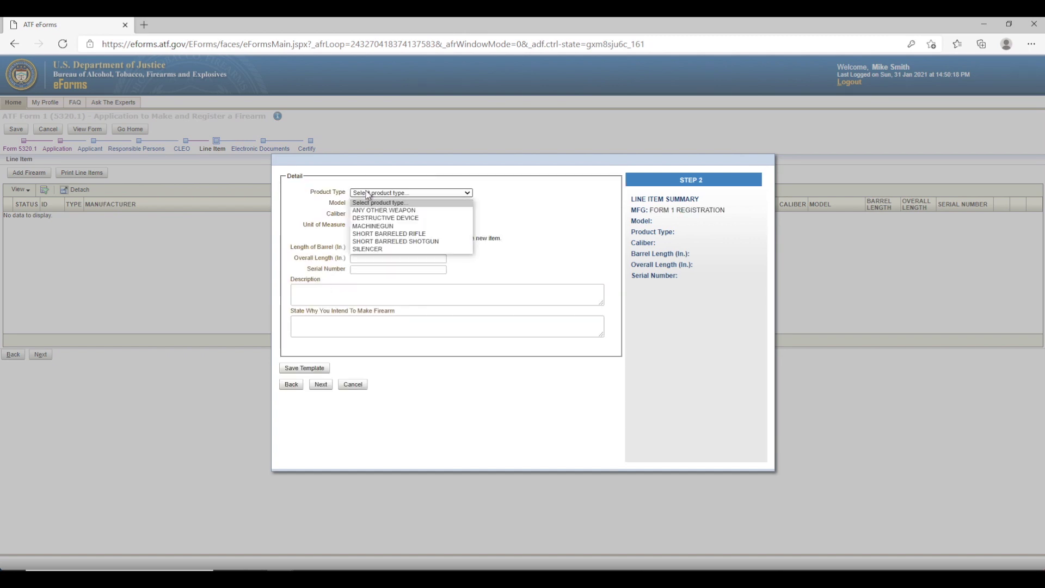
pyautogui.click(368, 249)
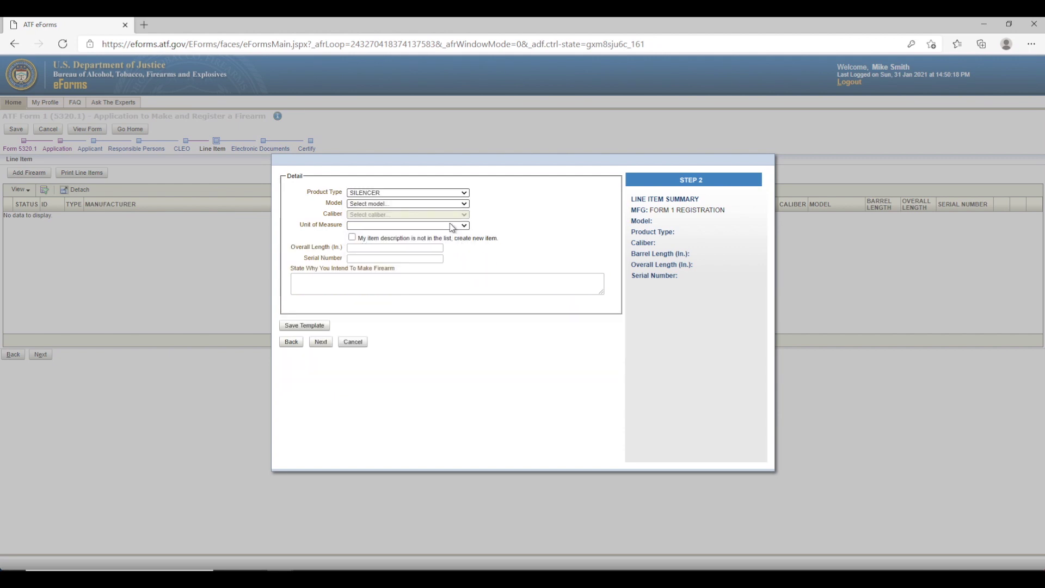
# Step: Browse the existing silencer models and select N-A as the model
pyautogui.click(442, 204)
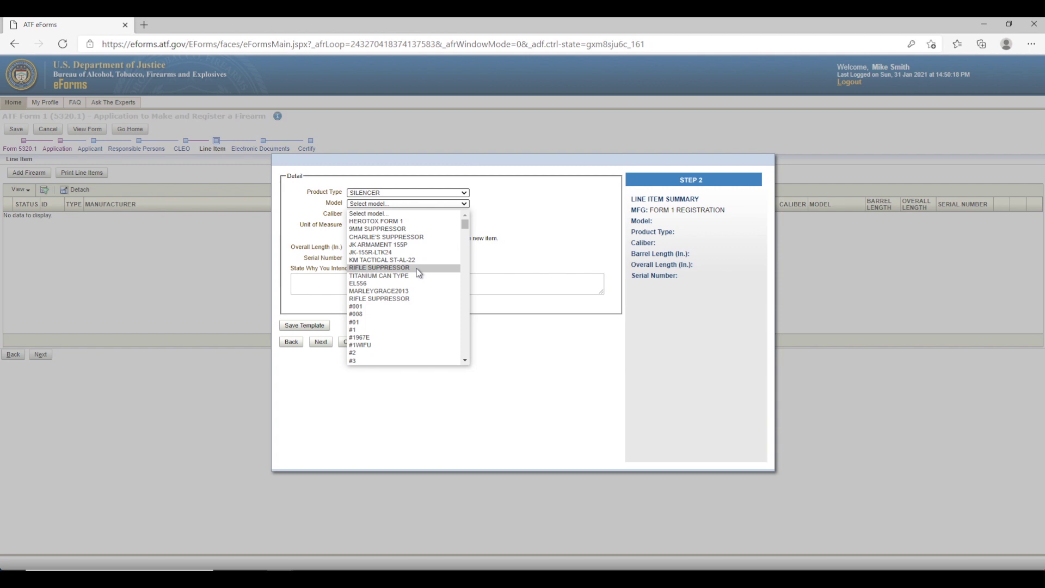
pyautogui.scroll(-10, 416, 269)
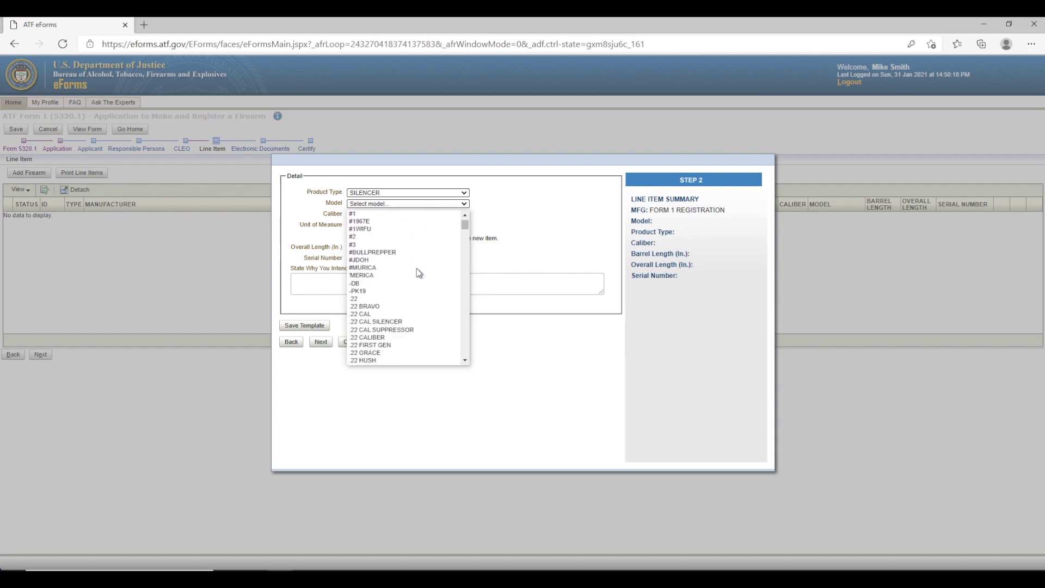
pyautogui.scroll(-15, 416, 269)
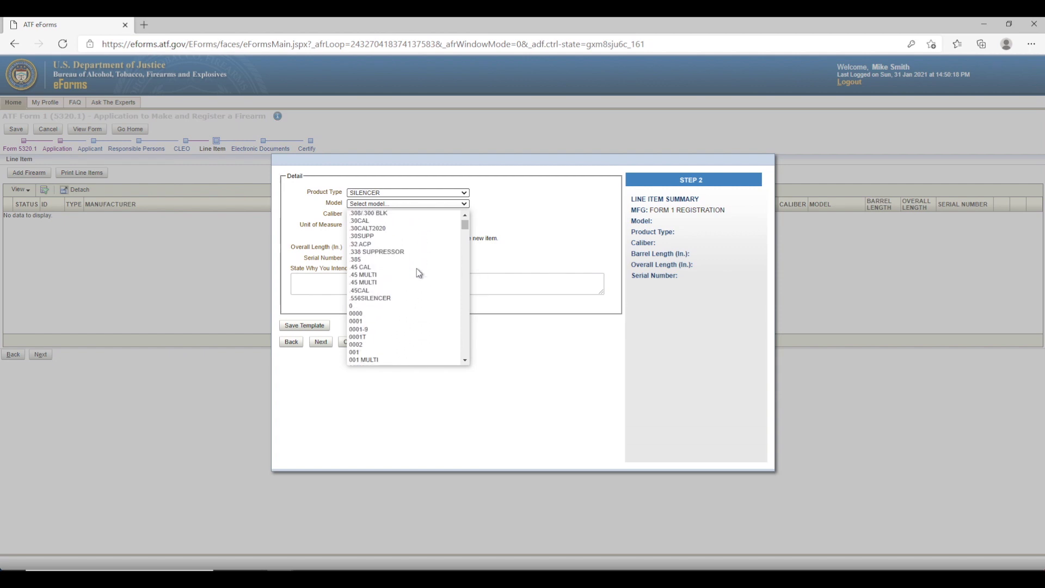
pyautogui.scroll(-12, 416, 269)
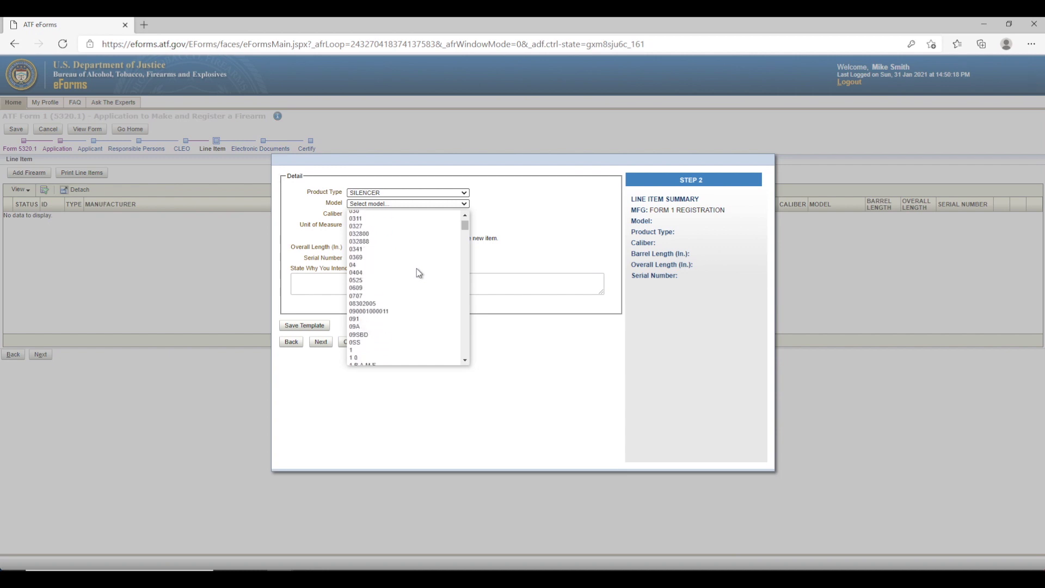
pyautogui.scroll(-8, 416, 269)
pyautogui.press('b')
pyautogui.scroll(2, 416, 269)
pyautogui.scroll(-6, 416, 268)
pyautogui.press('n')
pyautogui.scroll(-8, 416, 268)
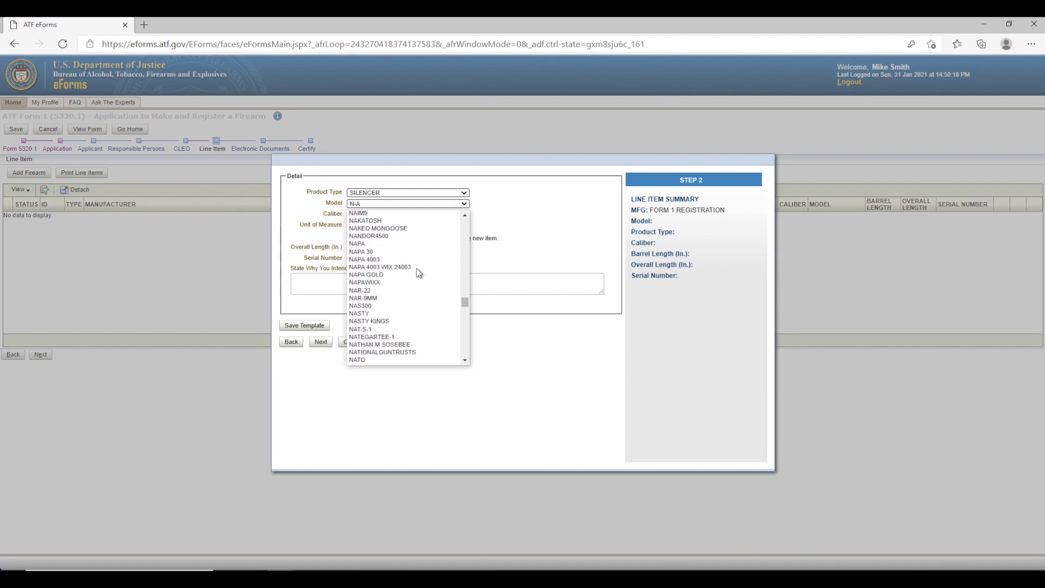
pyautogui.scroll(-1, 416, 269)
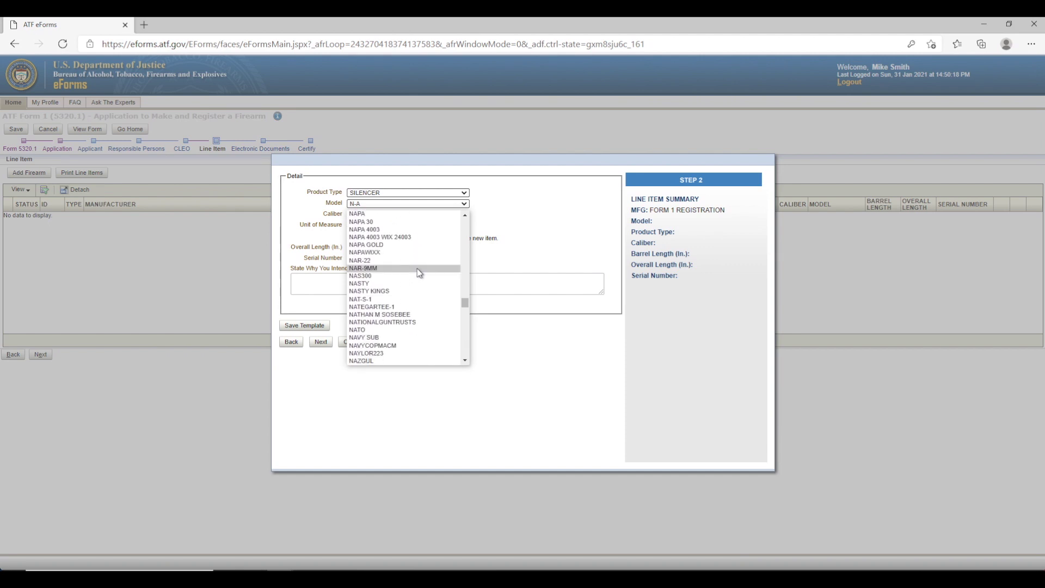
pyautogui.click(488, 267)
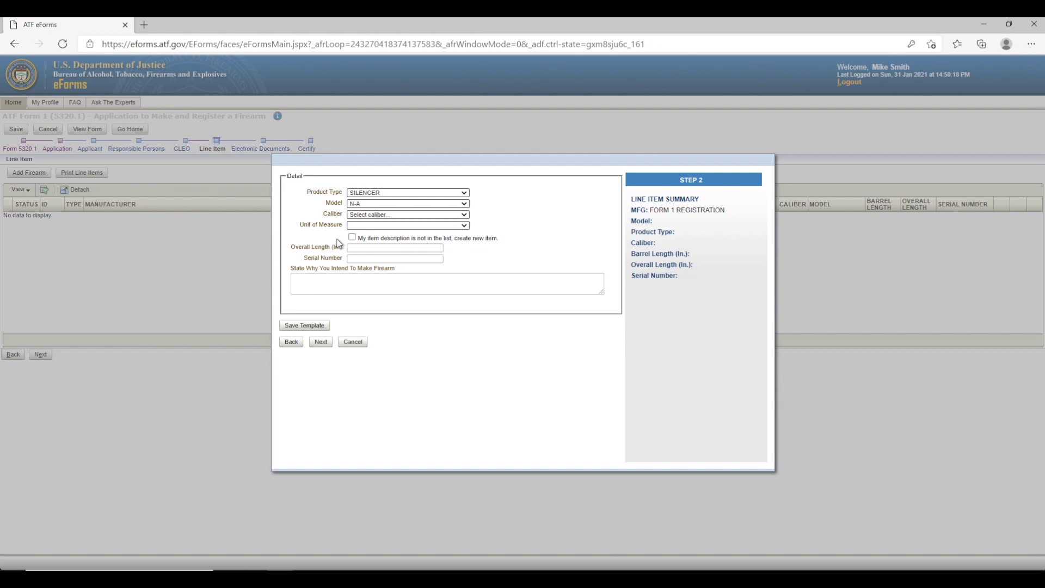
# Step: Try a new item description with model NEW NAME and caliber 9, and switch the create-new-item option back off
pyautogui.click(352, 237)
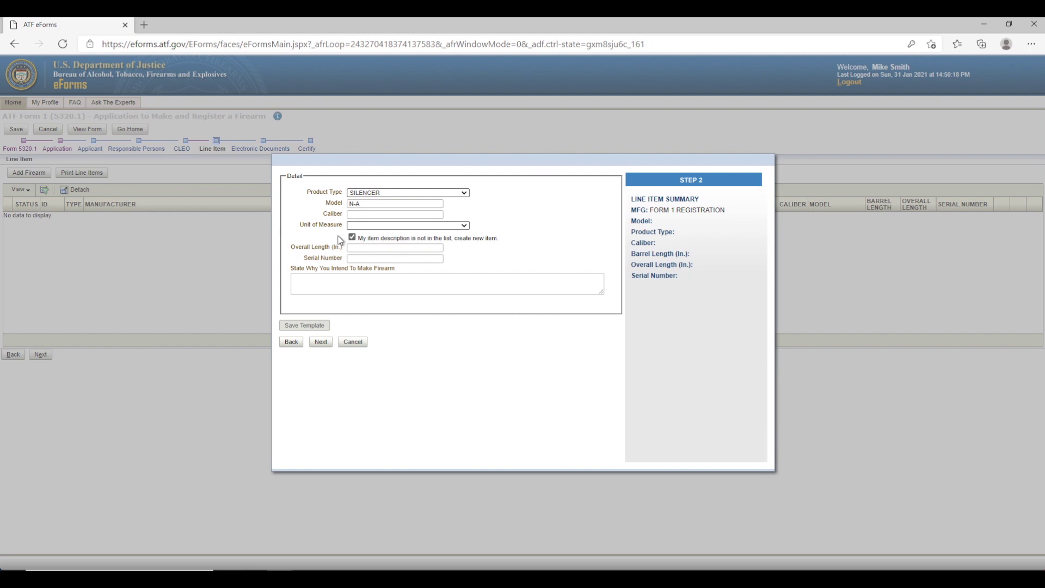
pyautogui.tripleClick(369, 202)
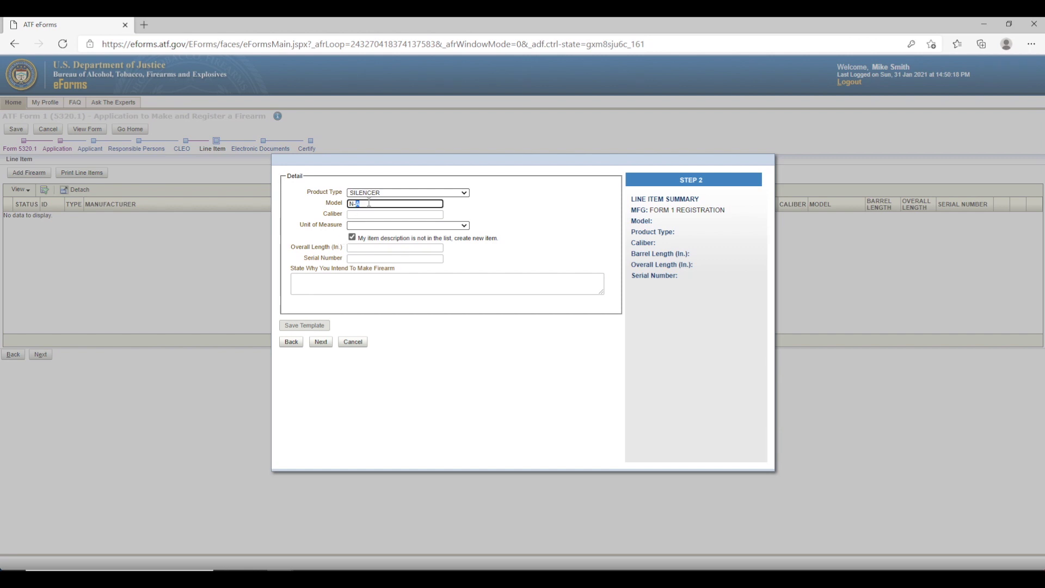
pyautogui.write('NEW NAME')
pyautogui.click(372, 213)
pyautogui.write('9')
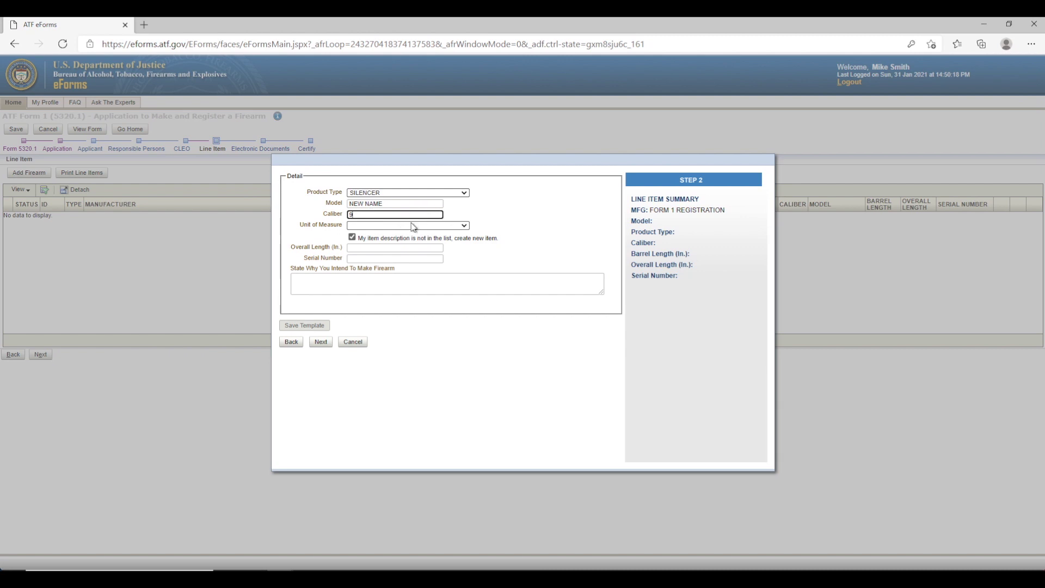
pyautogui.click(352, 238)
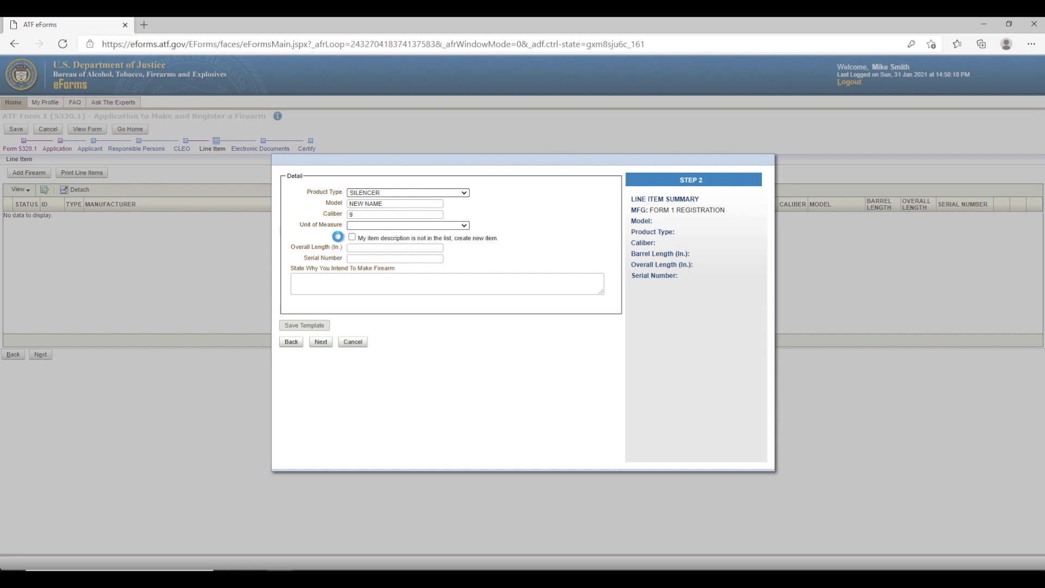
# Step: Choose NATIONALGUNTRUSTS from the existing silencer models, with caliber 9
pyautogui.click(354, 204)
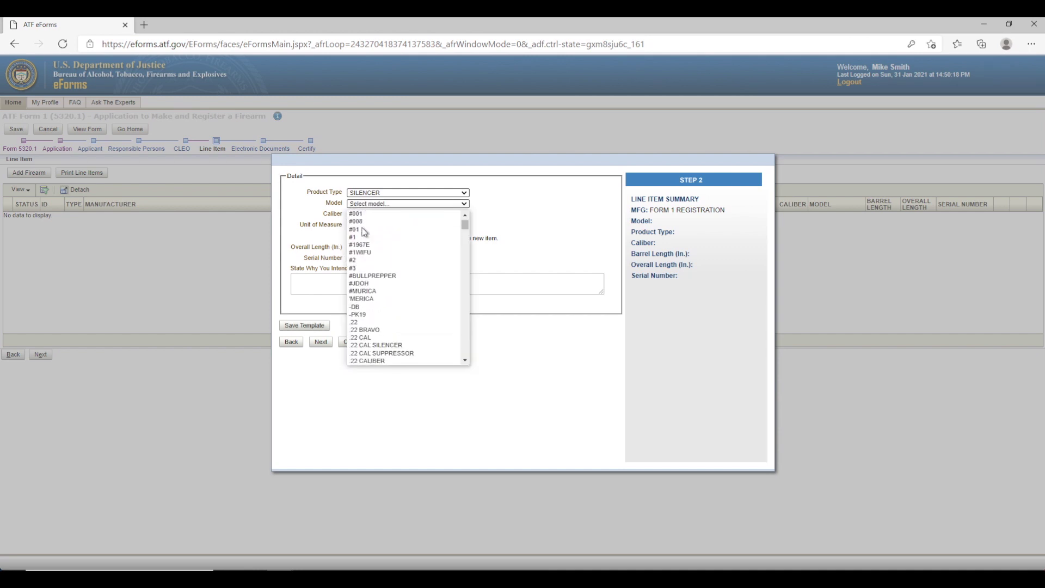
pyautogui.press('n')
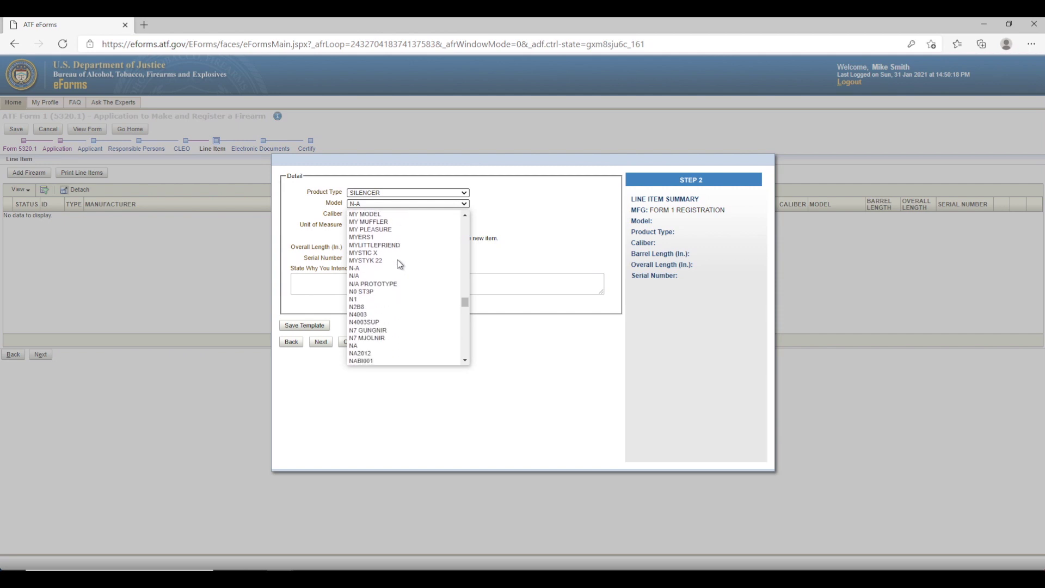
pyautogui.scroll(-2, 381, 281)
pyautogui.scroll(-3, 379, 280)
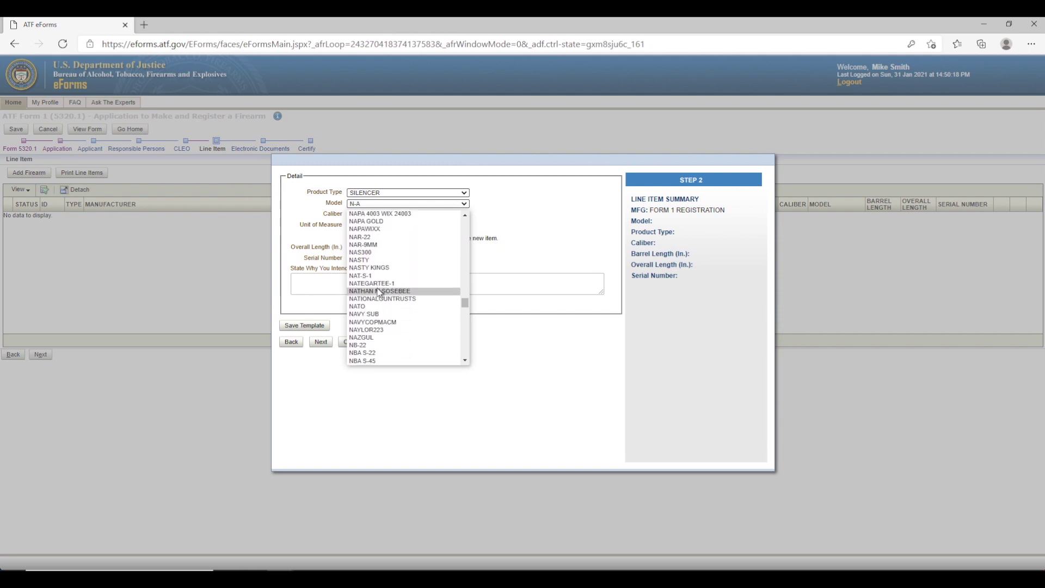
pyautogui.click(380, 298)
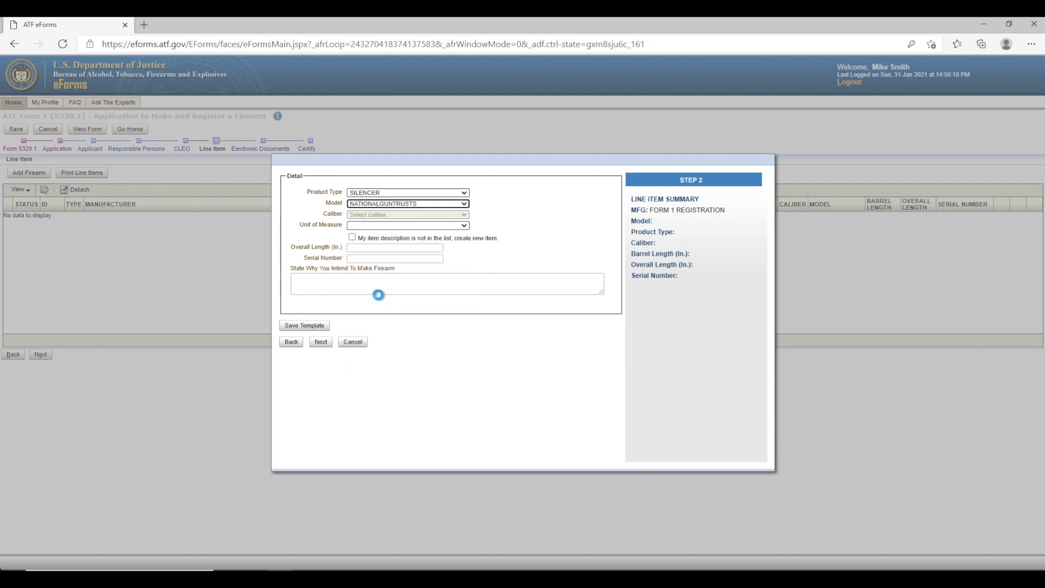
pyautogui.press('9')
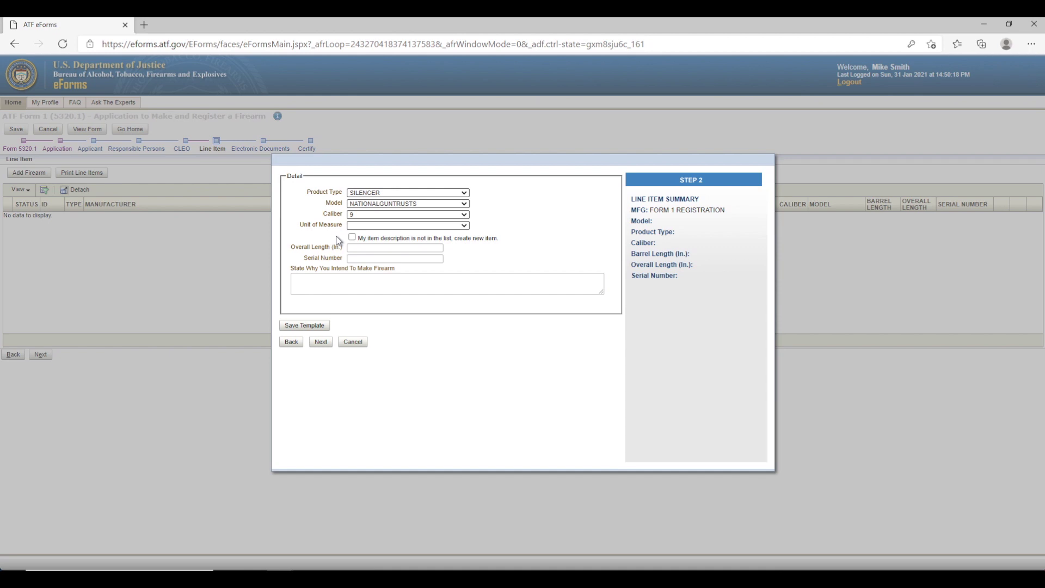
# Step: Enable creating a new item description, set the caliber to 22LR and the unit of measure to CALIBER
pyautogui.click(352, 238)
pyautogui.doubleClick(359, 215)
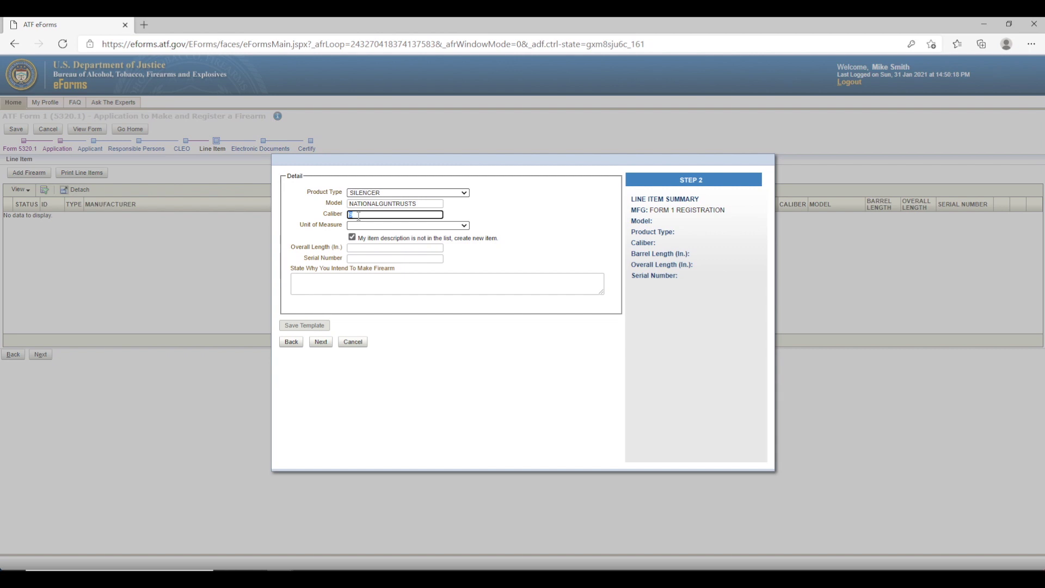
pyautogui.write('22LR')
pyautogui.click(361, 226)
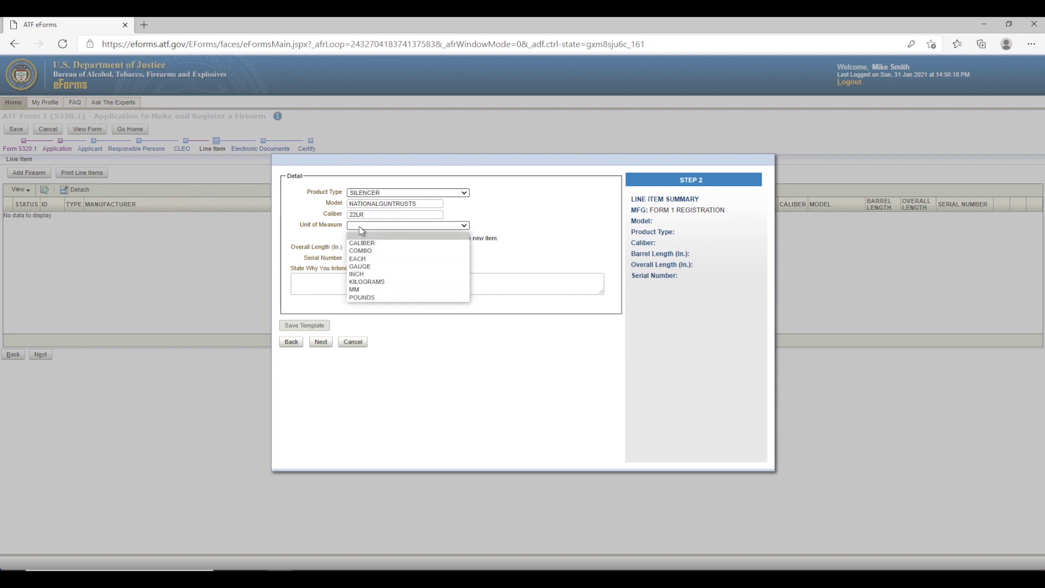
pyautogui.click(361, 243)
# Step: Set the silencer's overall length to 7 inches and enter its serial number
pyautogui.click(357, 248)
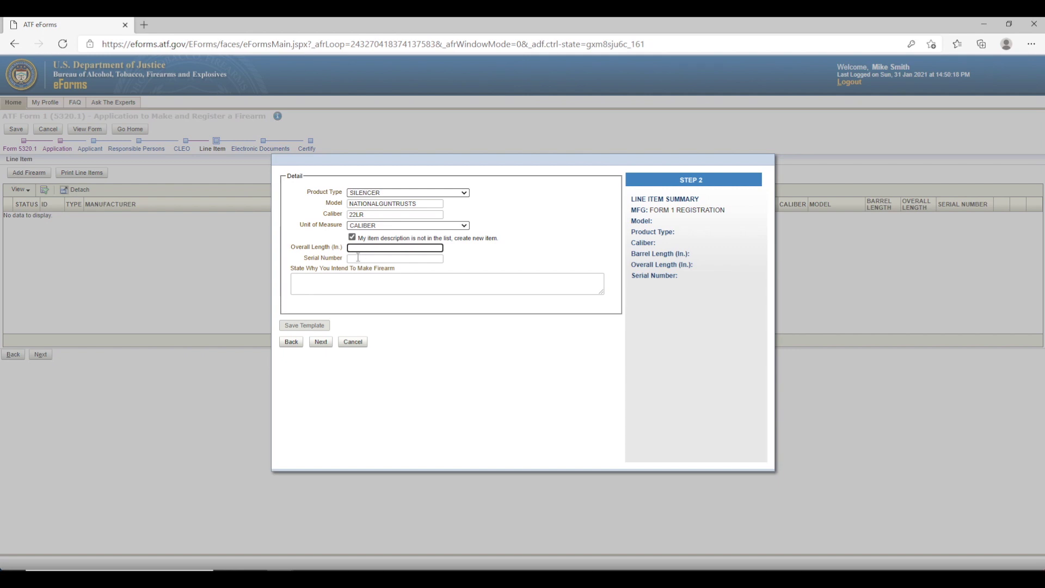
pyautogui.click(359, 259)
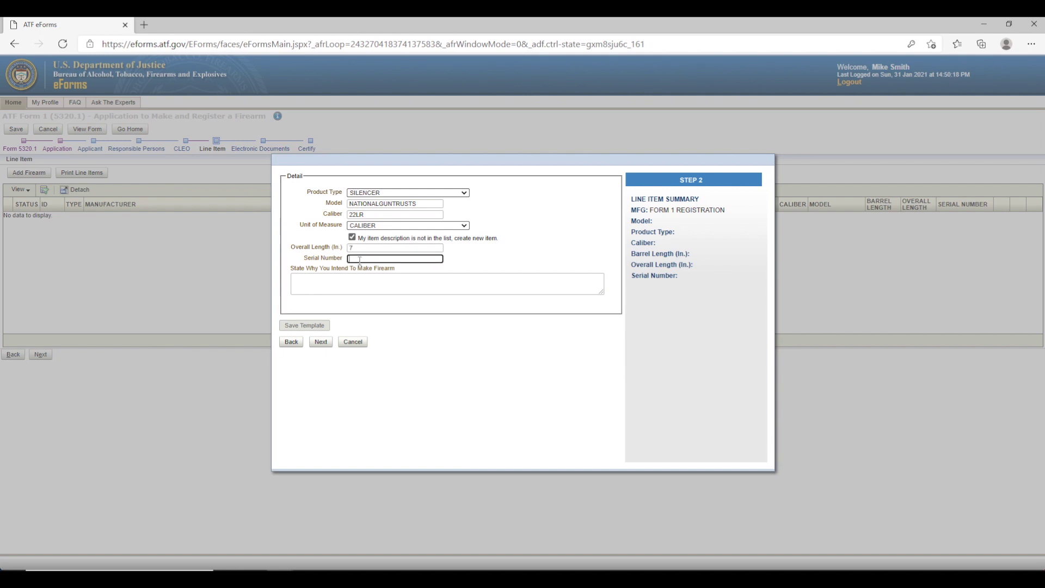
pyautogui.write('123456789')
# Step: State INVESTMENT AND ALL OTHER LAWFUL PURPOSES as the reason for making the firearm and advance to the line item's Electronic Documents step
pyautogui.click(360, 280)
pyautogui.write('INVESTMENT AN')
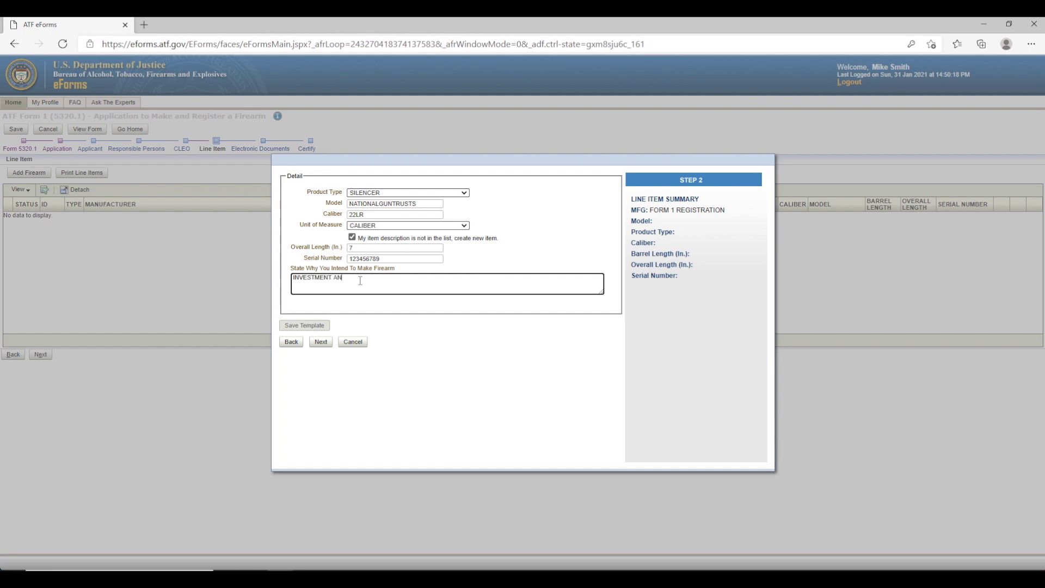
pyautogui.write('D ALL OTEHR LAWFUL PURPOSES')
pyautogui.moveTo(369, 278); pyautogui.dragTo(374, 278)
pyautogui.press('BackSpace')
pyautogui.click(374, 277)
pyautogui.write('E')
pyautogui.click(325, 342)
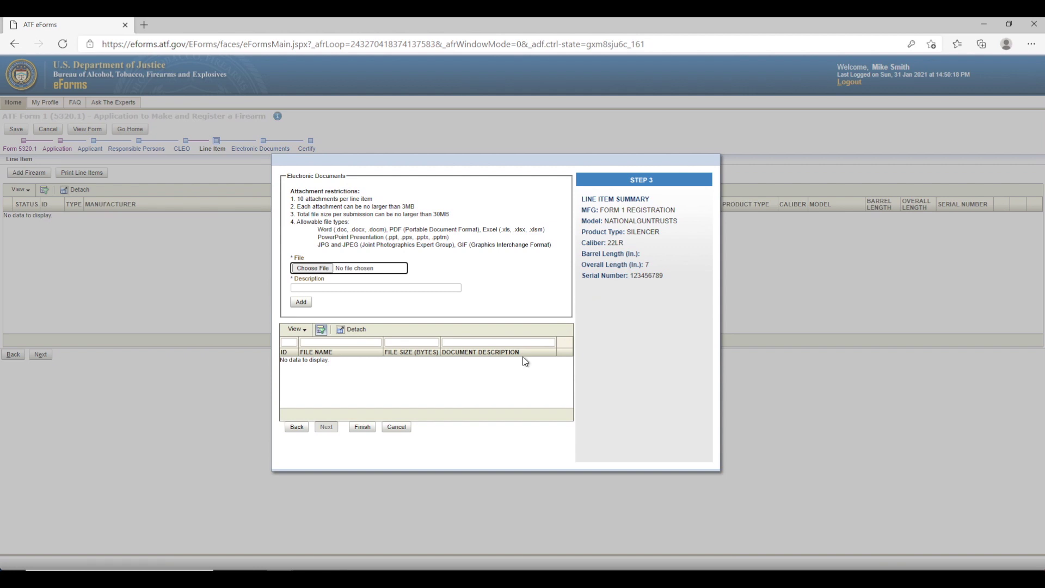
# Step: Recheck the silencer's detail step and finish the line item without attaching any documents
pyautogui.click(299, 426)
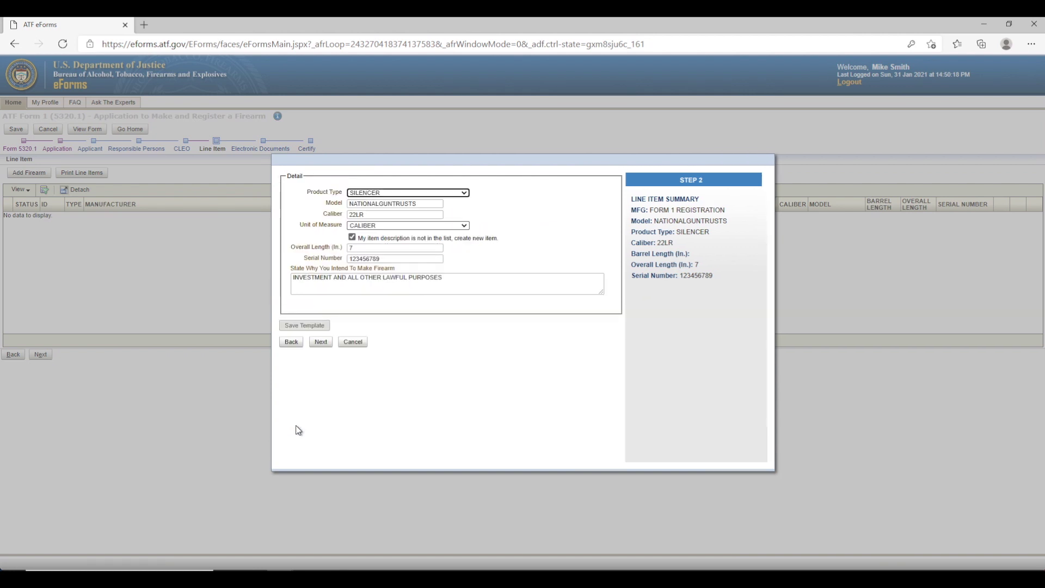
pyautogui.click(321, 341)
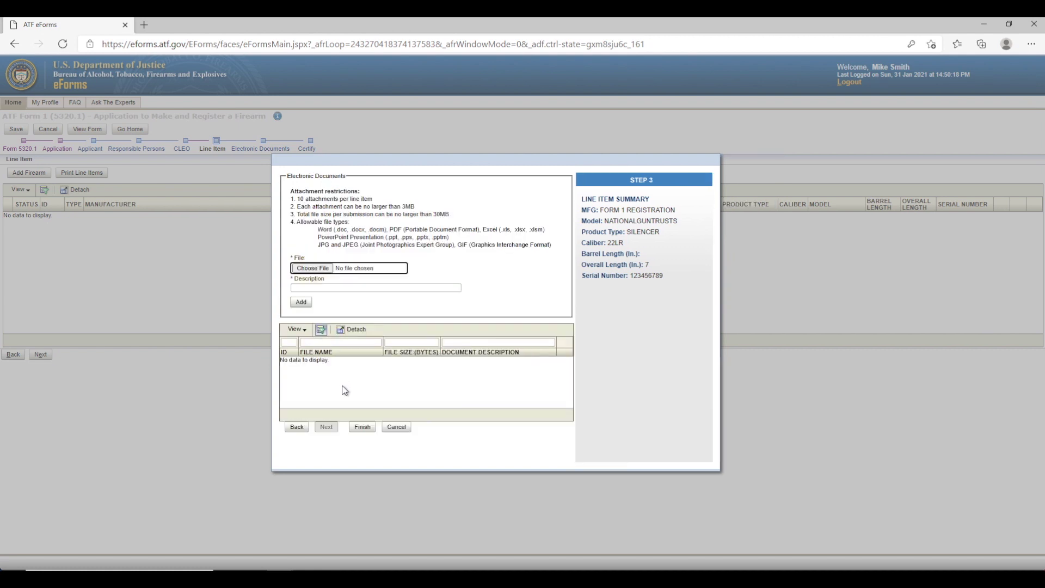
pyautogui.click(358, 427)
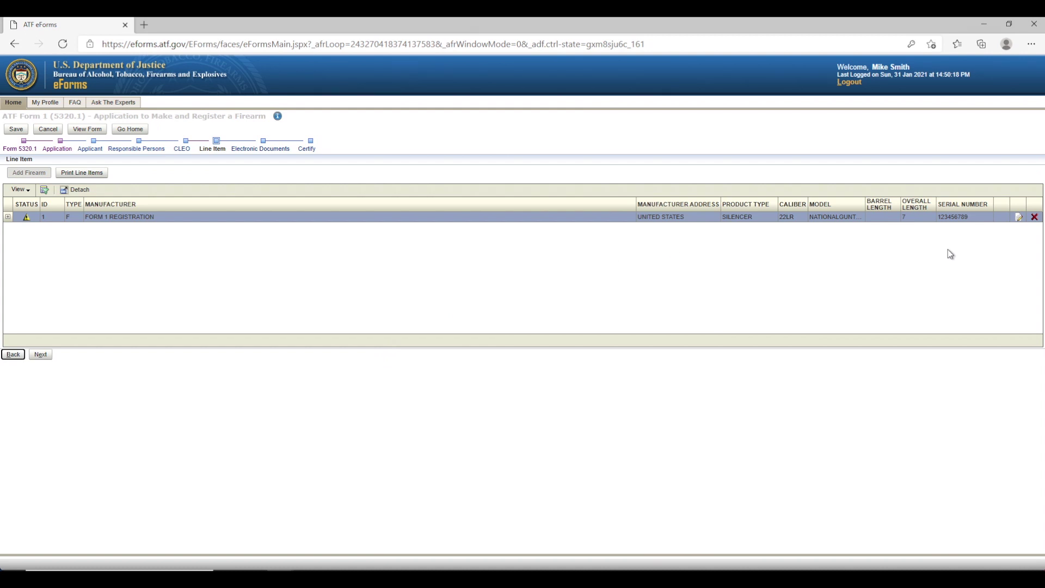
# Step: Open the silencer line item for editing and cancel out of it without making changes
pyautogui.click(1018, 217)
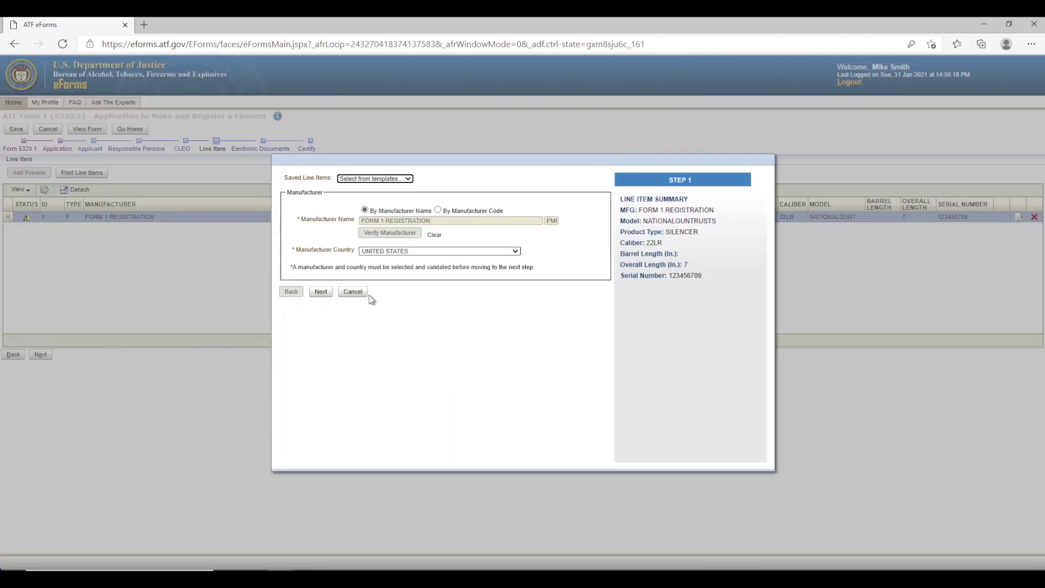
pyautogui.click(354, 293)
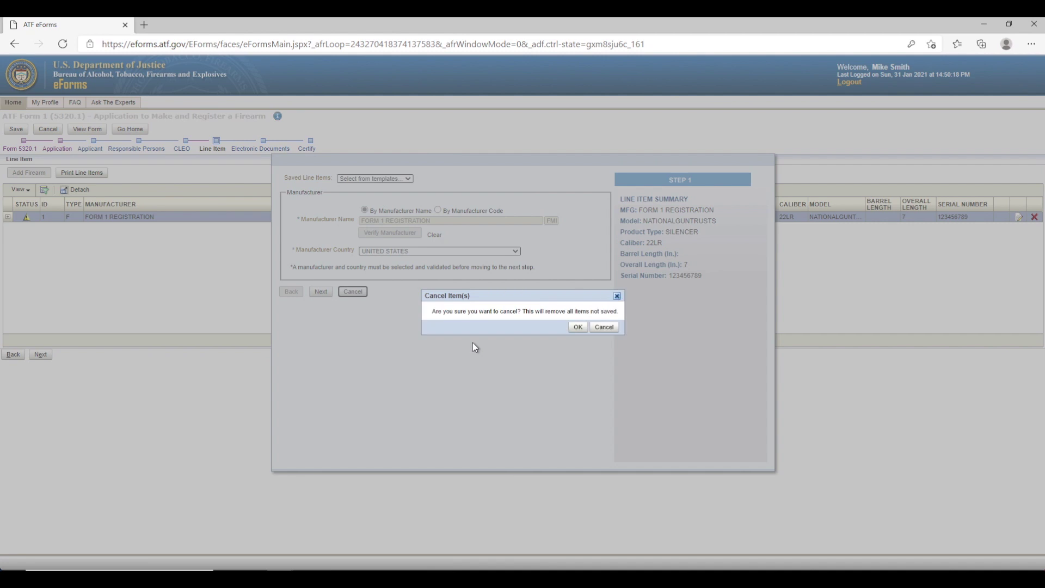
pyautogui.click(577, 327)
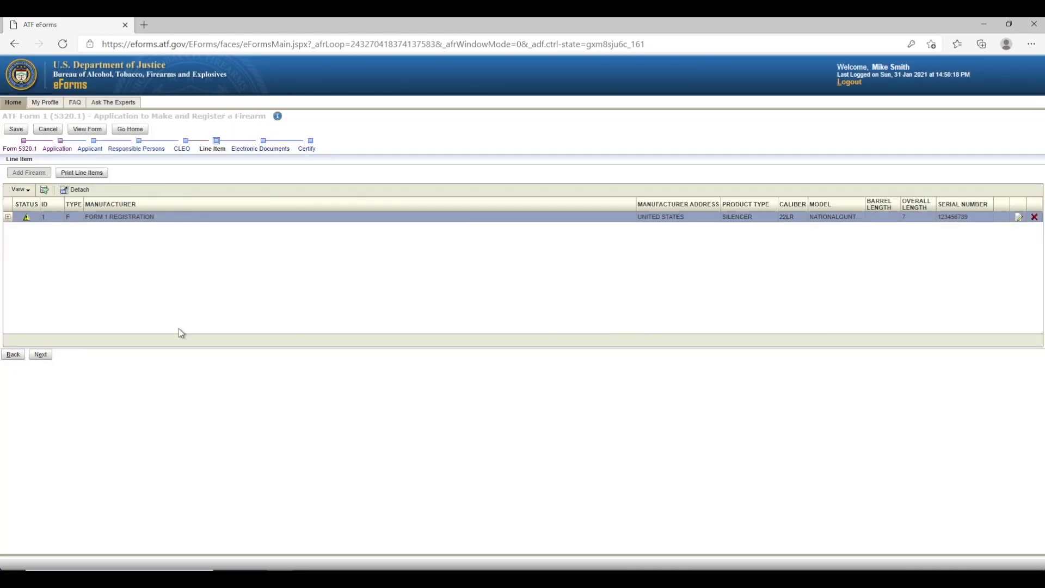
# Step: Continue past Electronic Documents without attachments to the Certify page and accept the perjury declaration
pyautogui.click(38, 355)
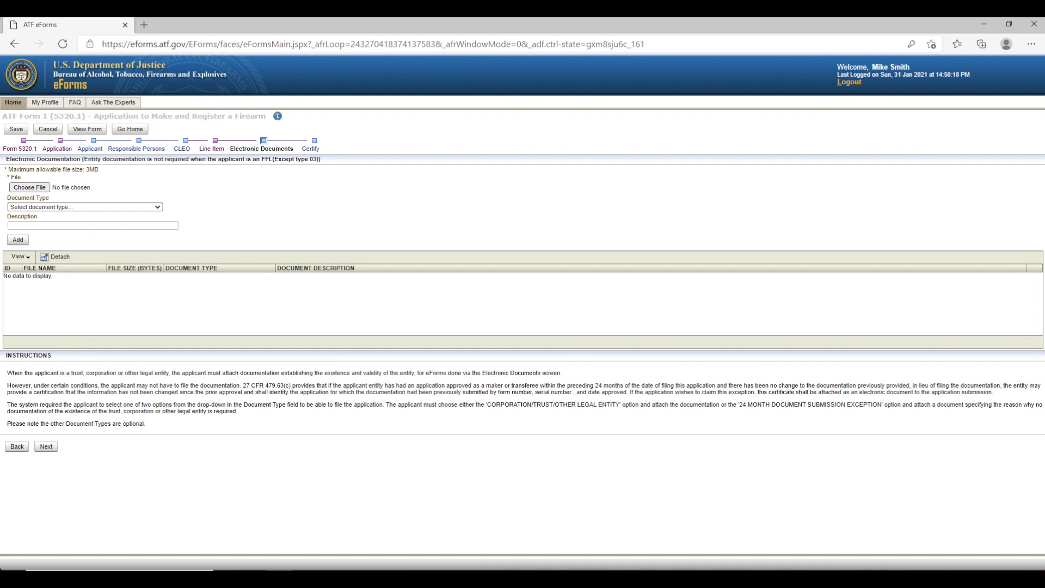
pyautogui.click(46, 447)
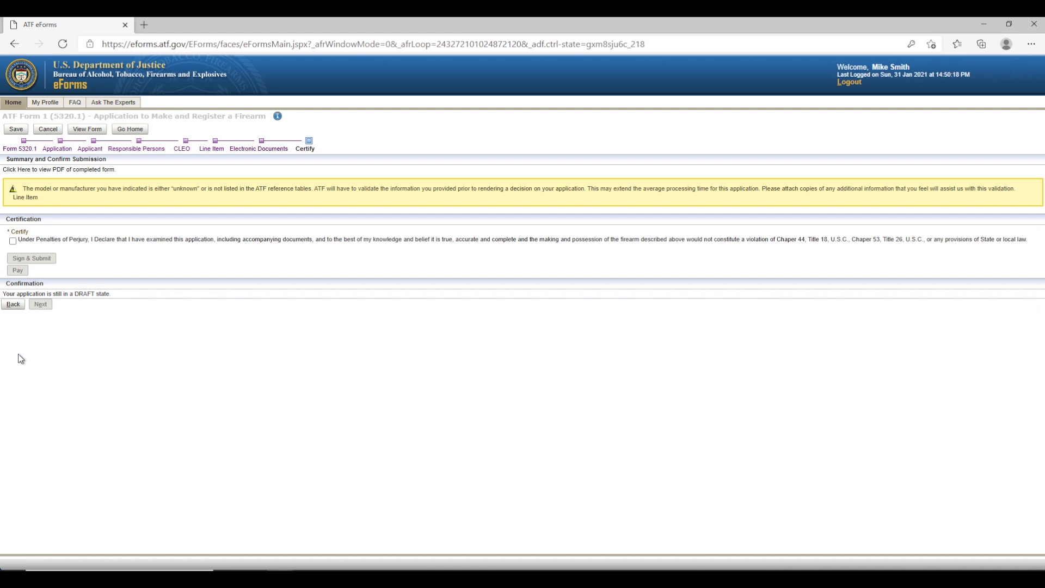
pyautogui.click(13, 240)
# Step: Open the Pay.gov payment form, enlarge its window to examine the required card fields, and close it along with the payment notice
pyautogui.click(17, 269)
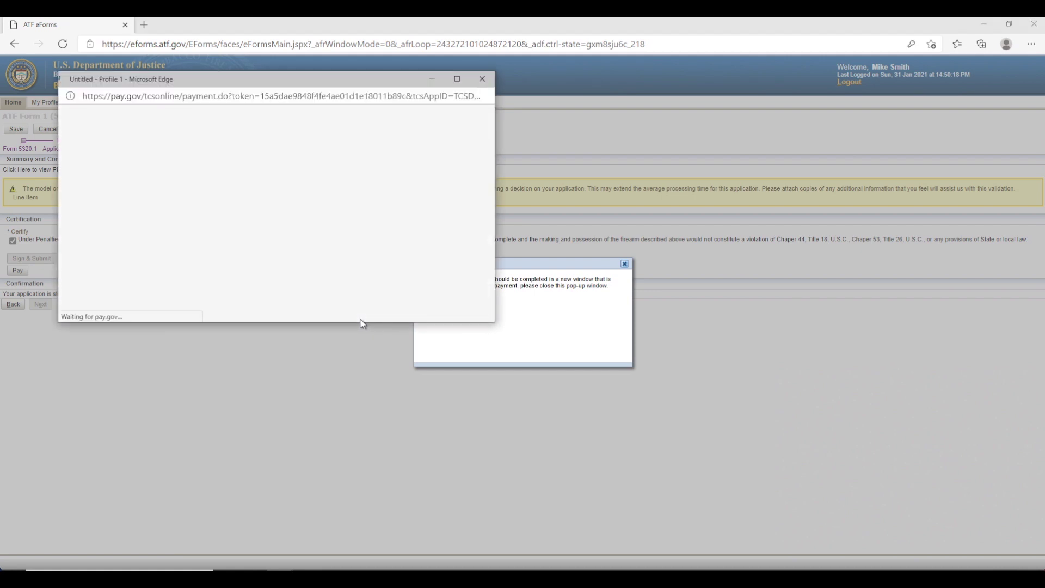
pyautogui.moveTo(362, 322); pyautogui.dragTo(354, 535)
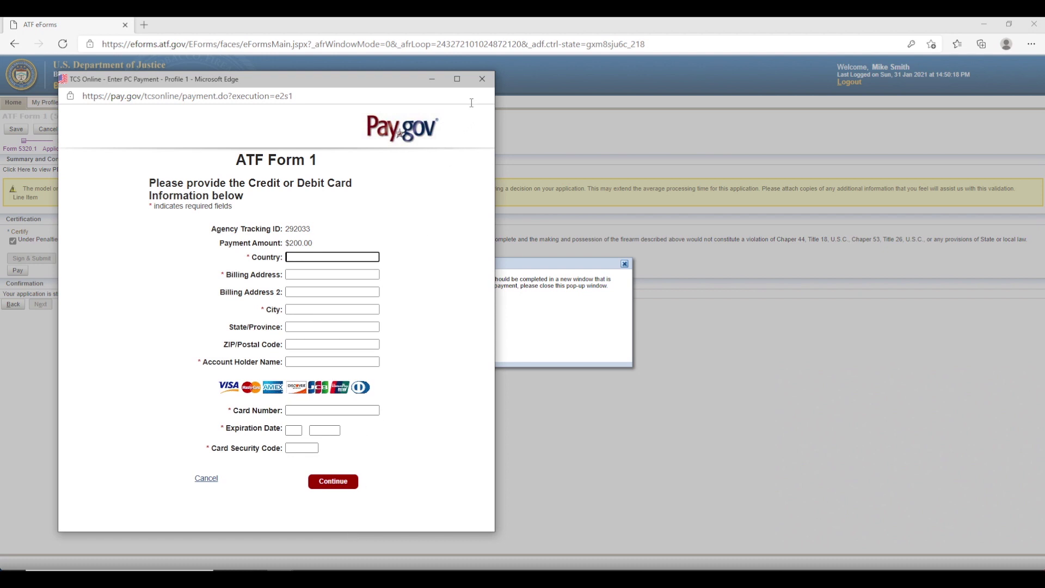
pyautogui.click(483, 80)
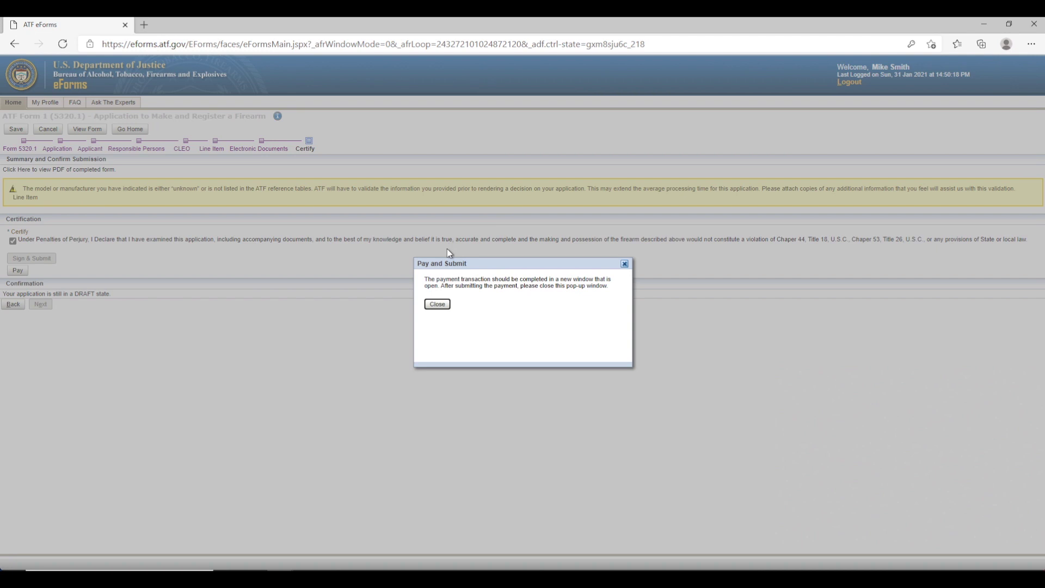
pyautogui.click(442, 307)
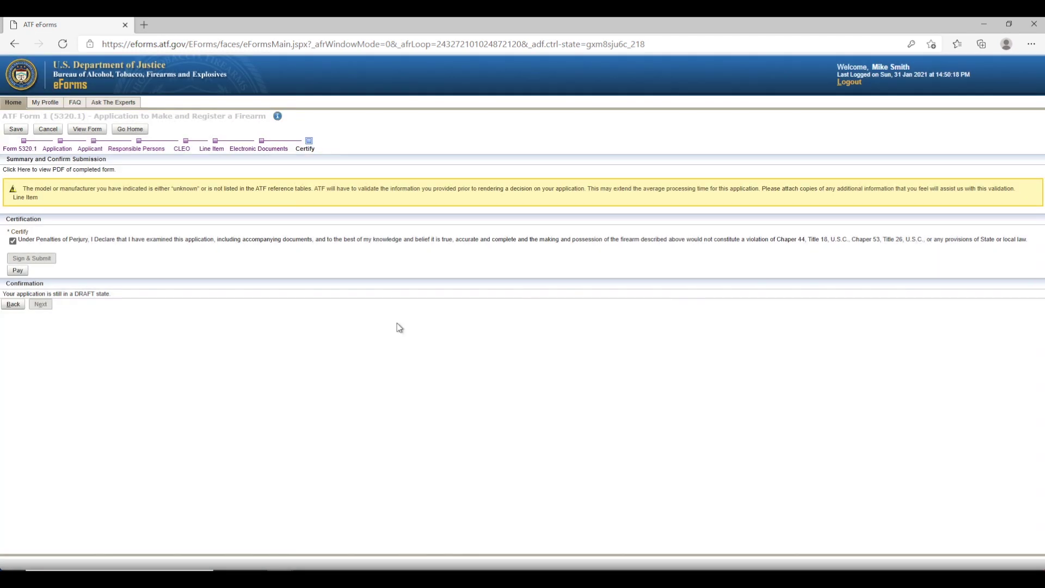